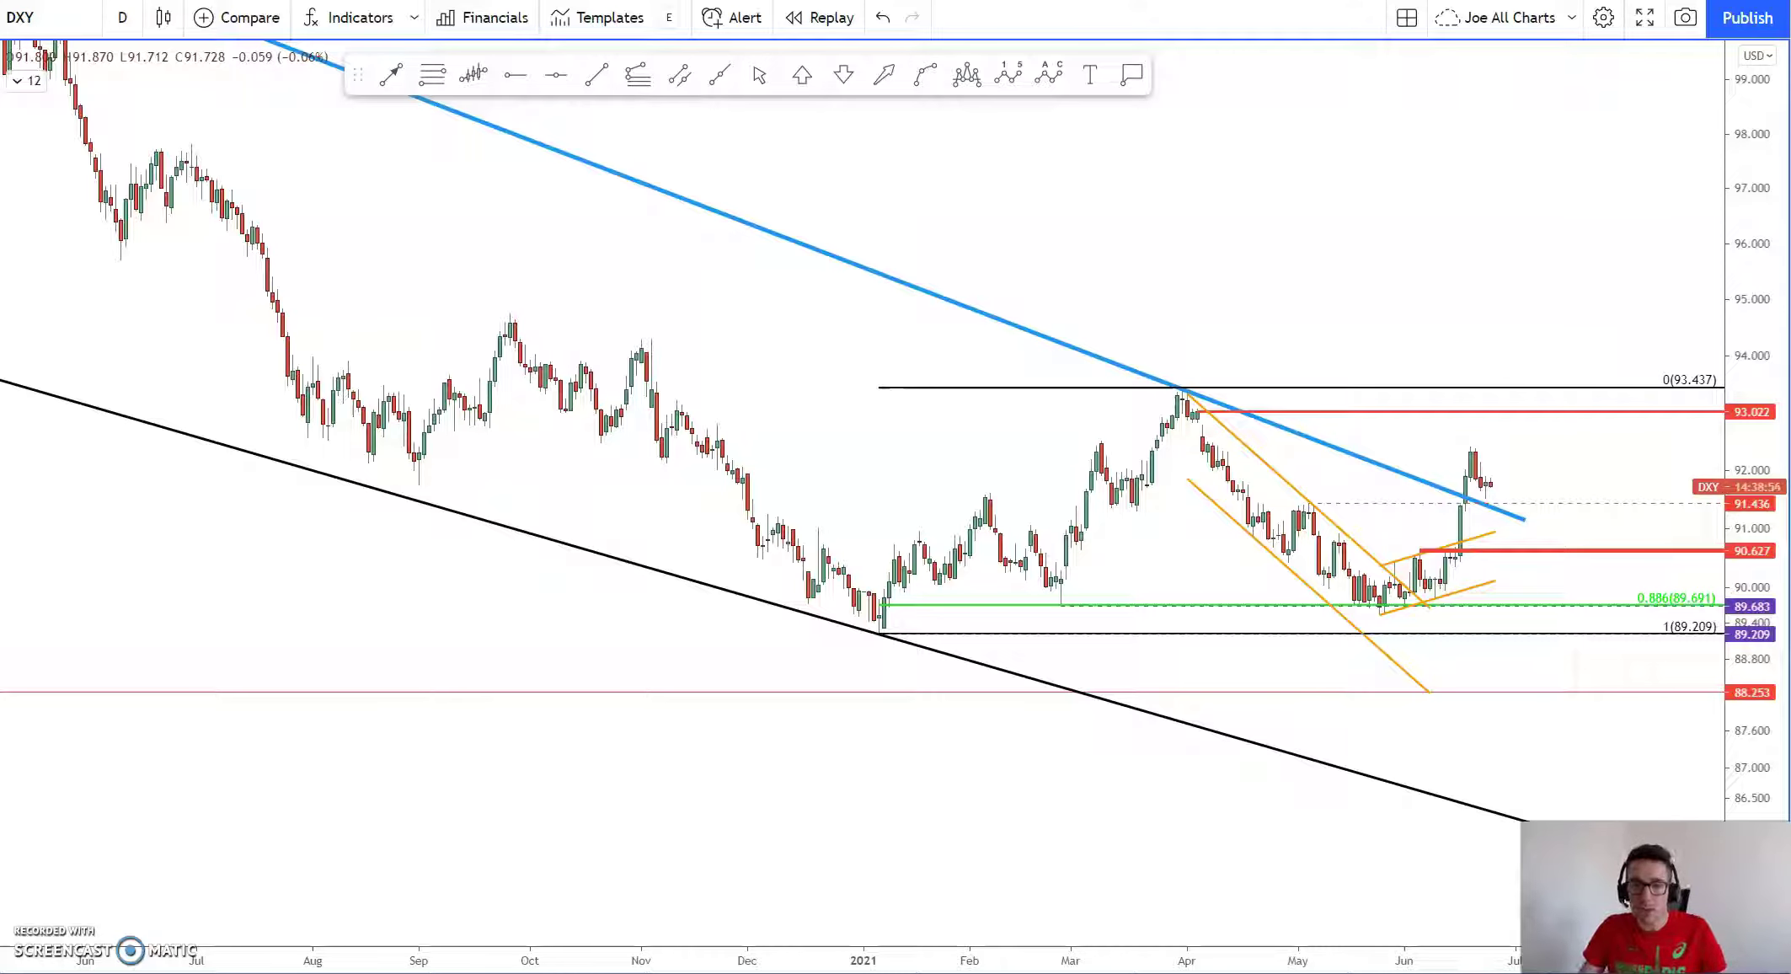
- Follow the blue DXY trendline back to its March 2020 peak, then zoom back into the June breakout
{"action": "left_click_drag", "start_coordinate": [1743, 337], "coordinate": [1740, 616]}
{"action": "scroll", "coordinate": [1323, 308], "scroll_direction": "down", "scroll_amount": 5}
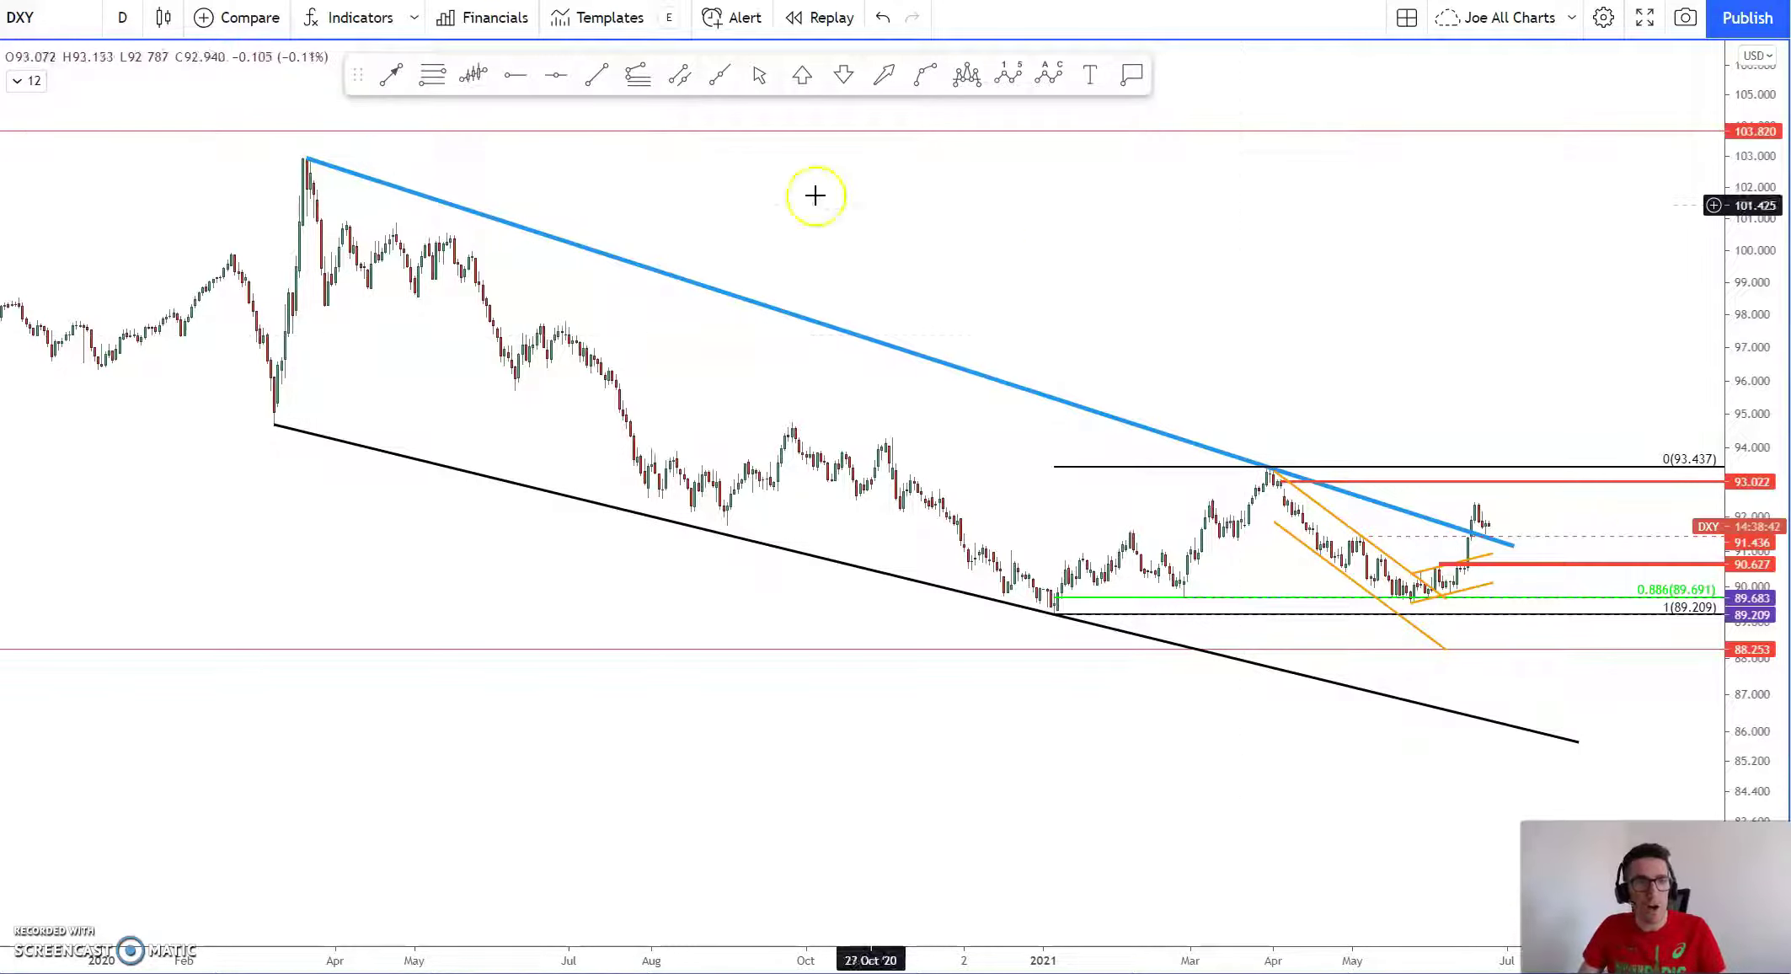
{"action": "left_click", "coordinate": [307, 161]}
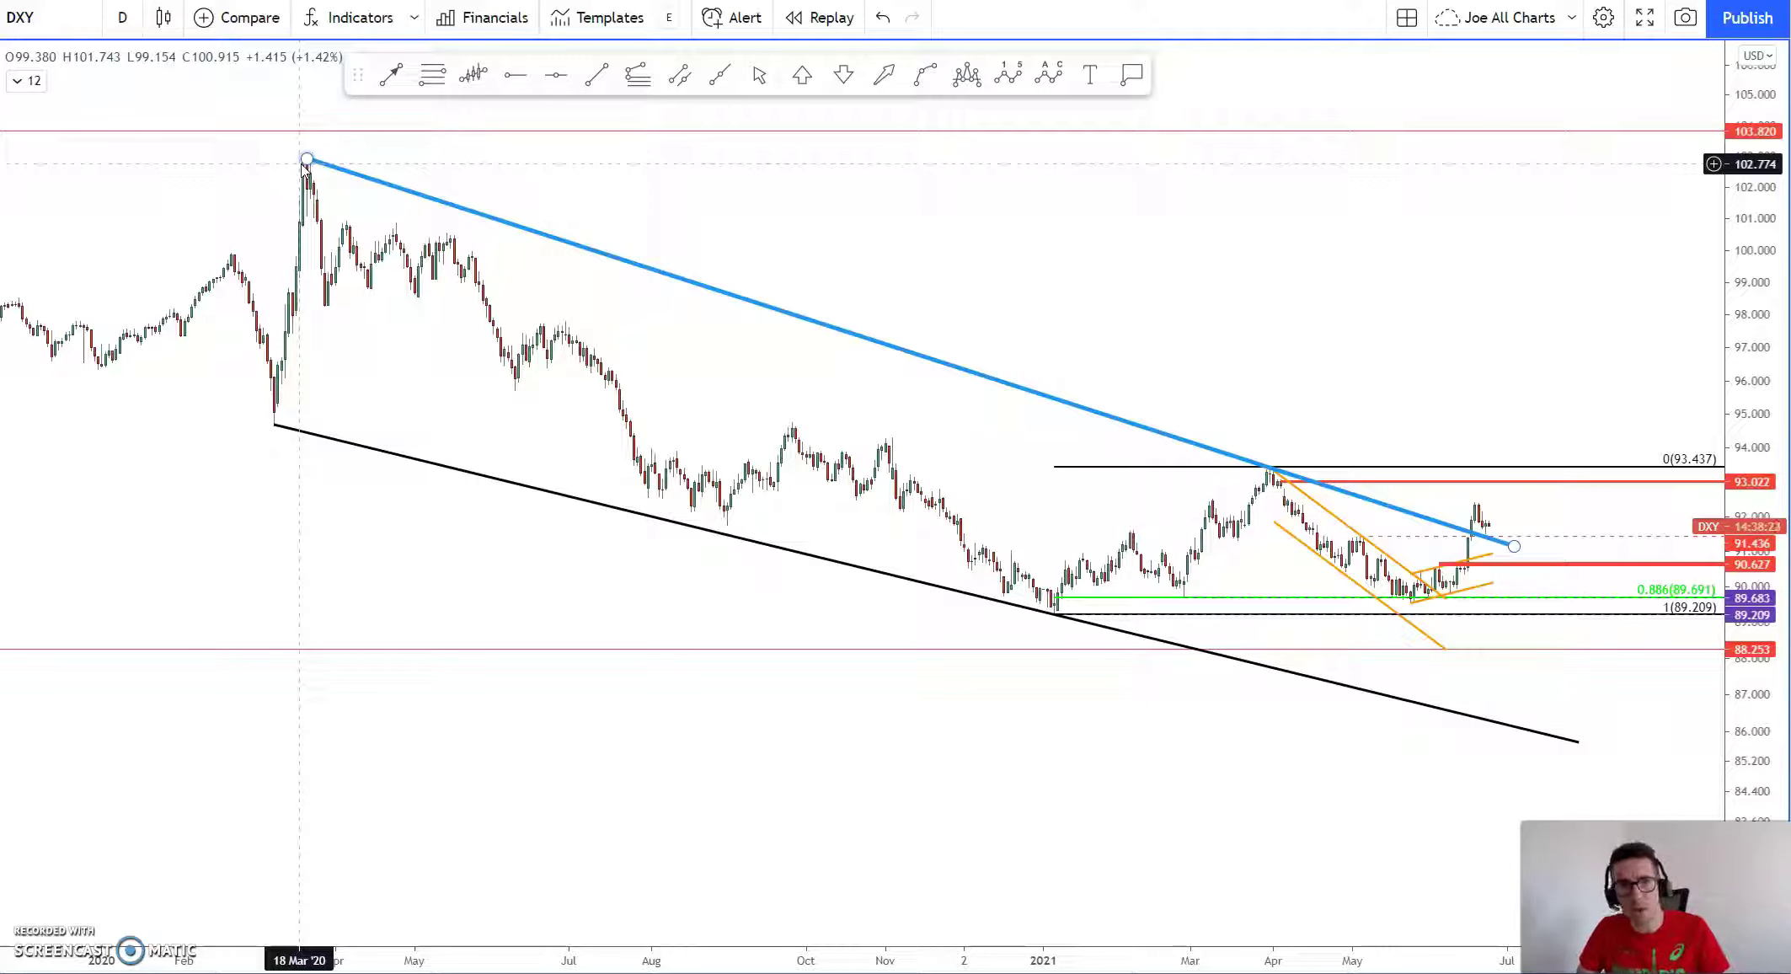
{"action": "scroll", "coordinate": [1183, 679], "scroll_direction": "up", "scroll_amount": 3}
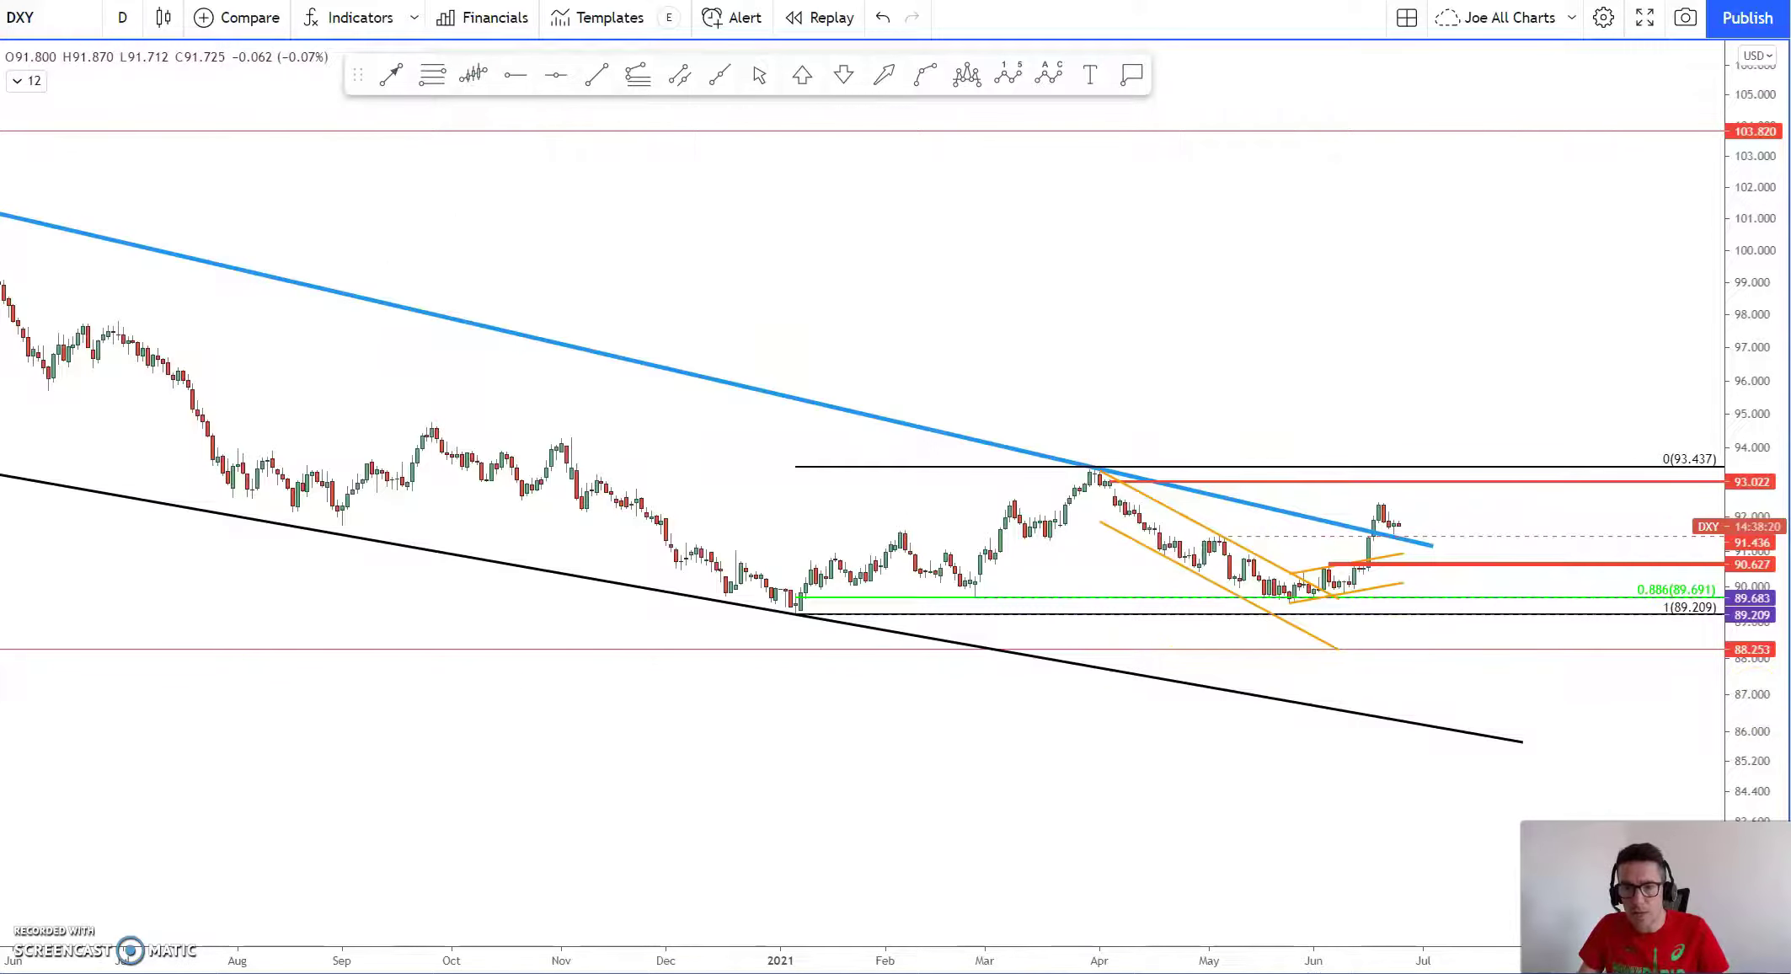
{"action": "scroll", "coordinate": [1711, 347], "scroll_direction": "up", "scroll_amount": 3}
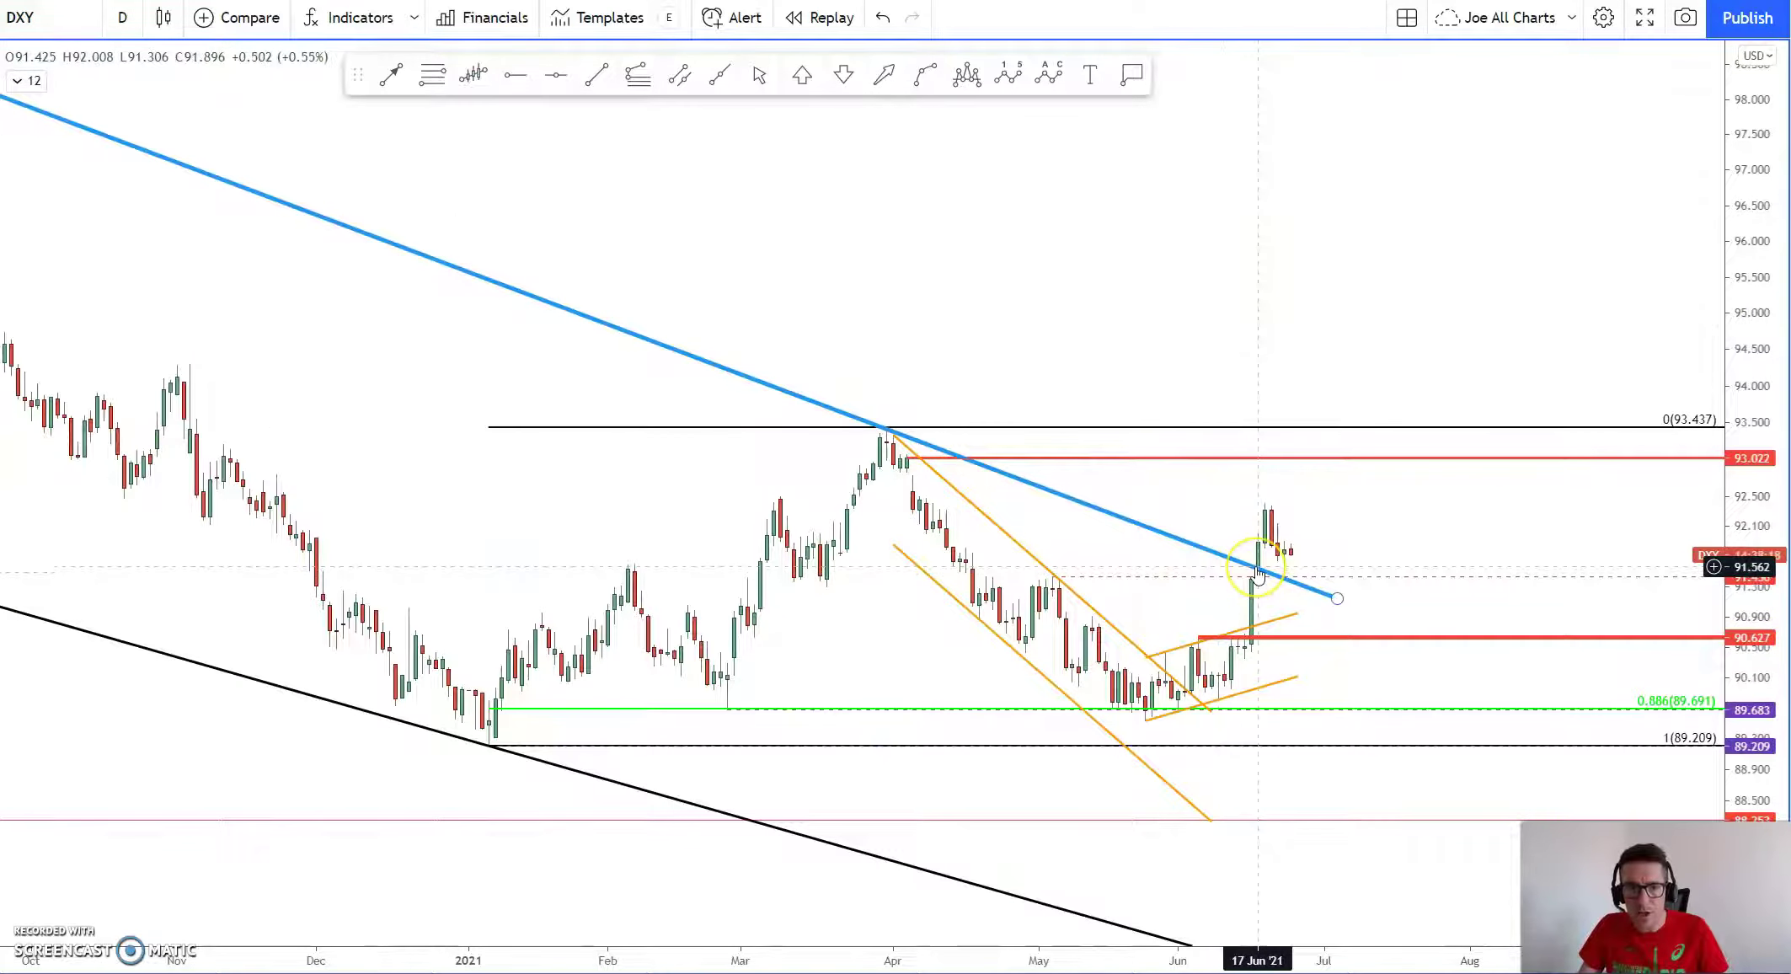
{"action": "left_click_drag", "start_coordinate": [1487, 531], "coordinate": [1550, 388]}
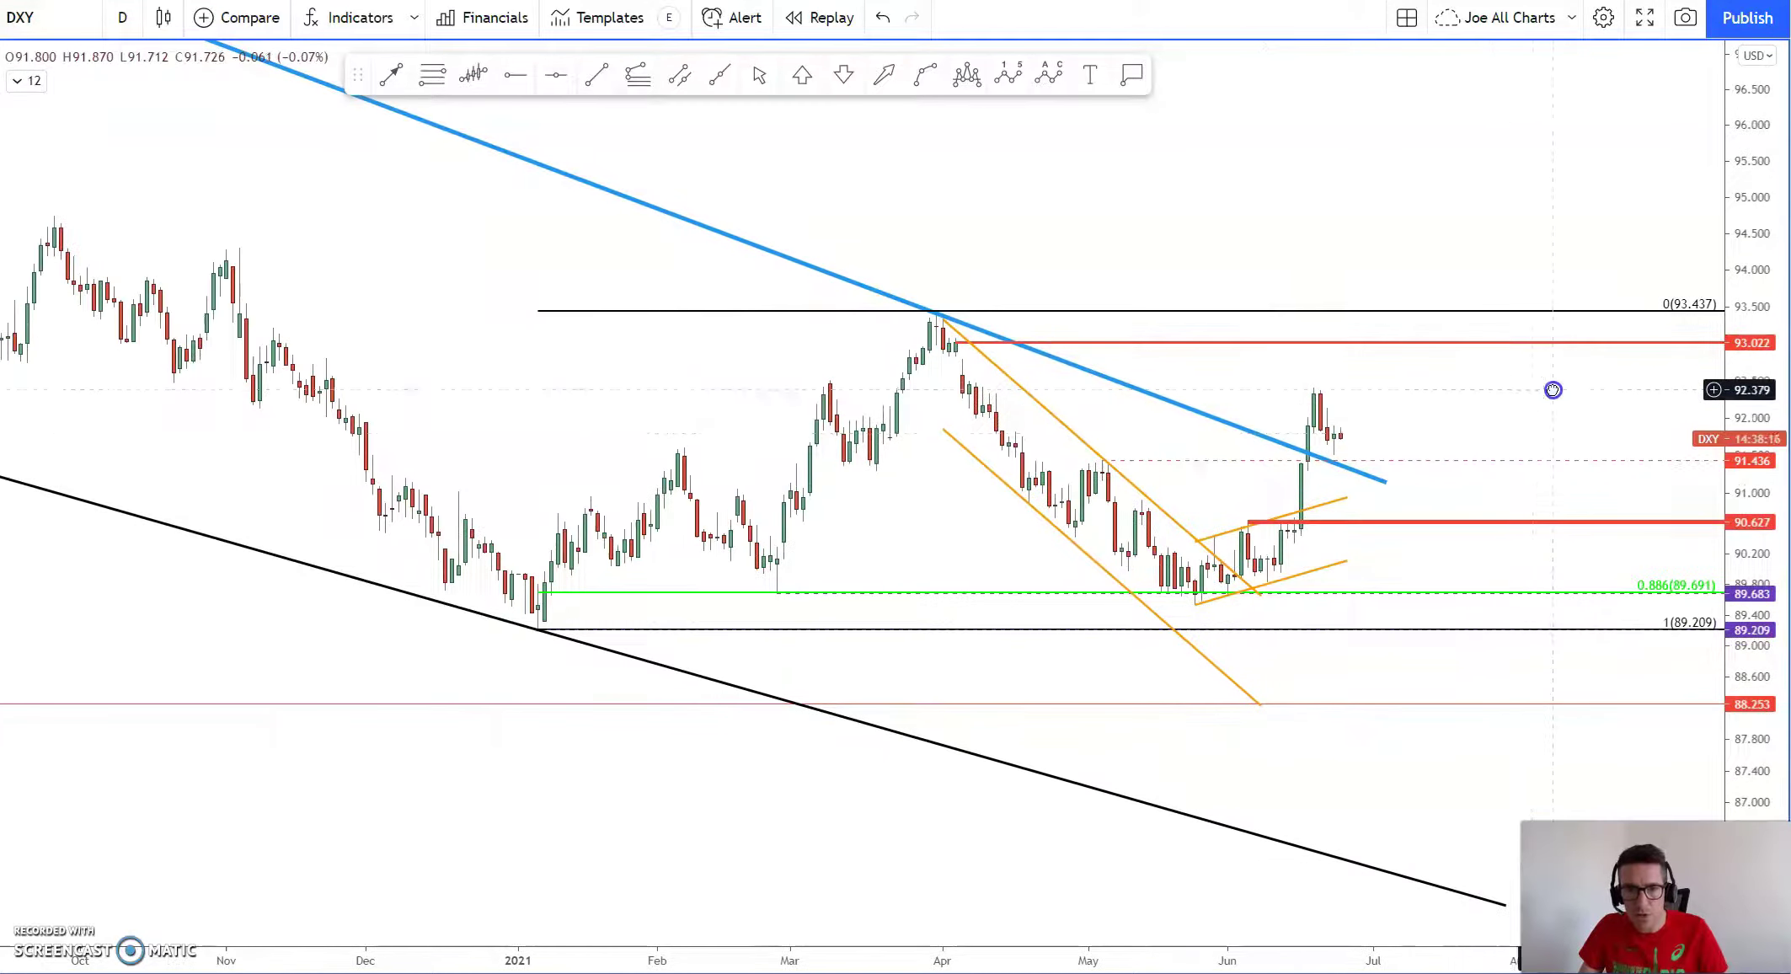
{"action": "left_click", "coordinate": [1304, 492]}
{"action": "left_click", "coordinate": [1304, 518]}
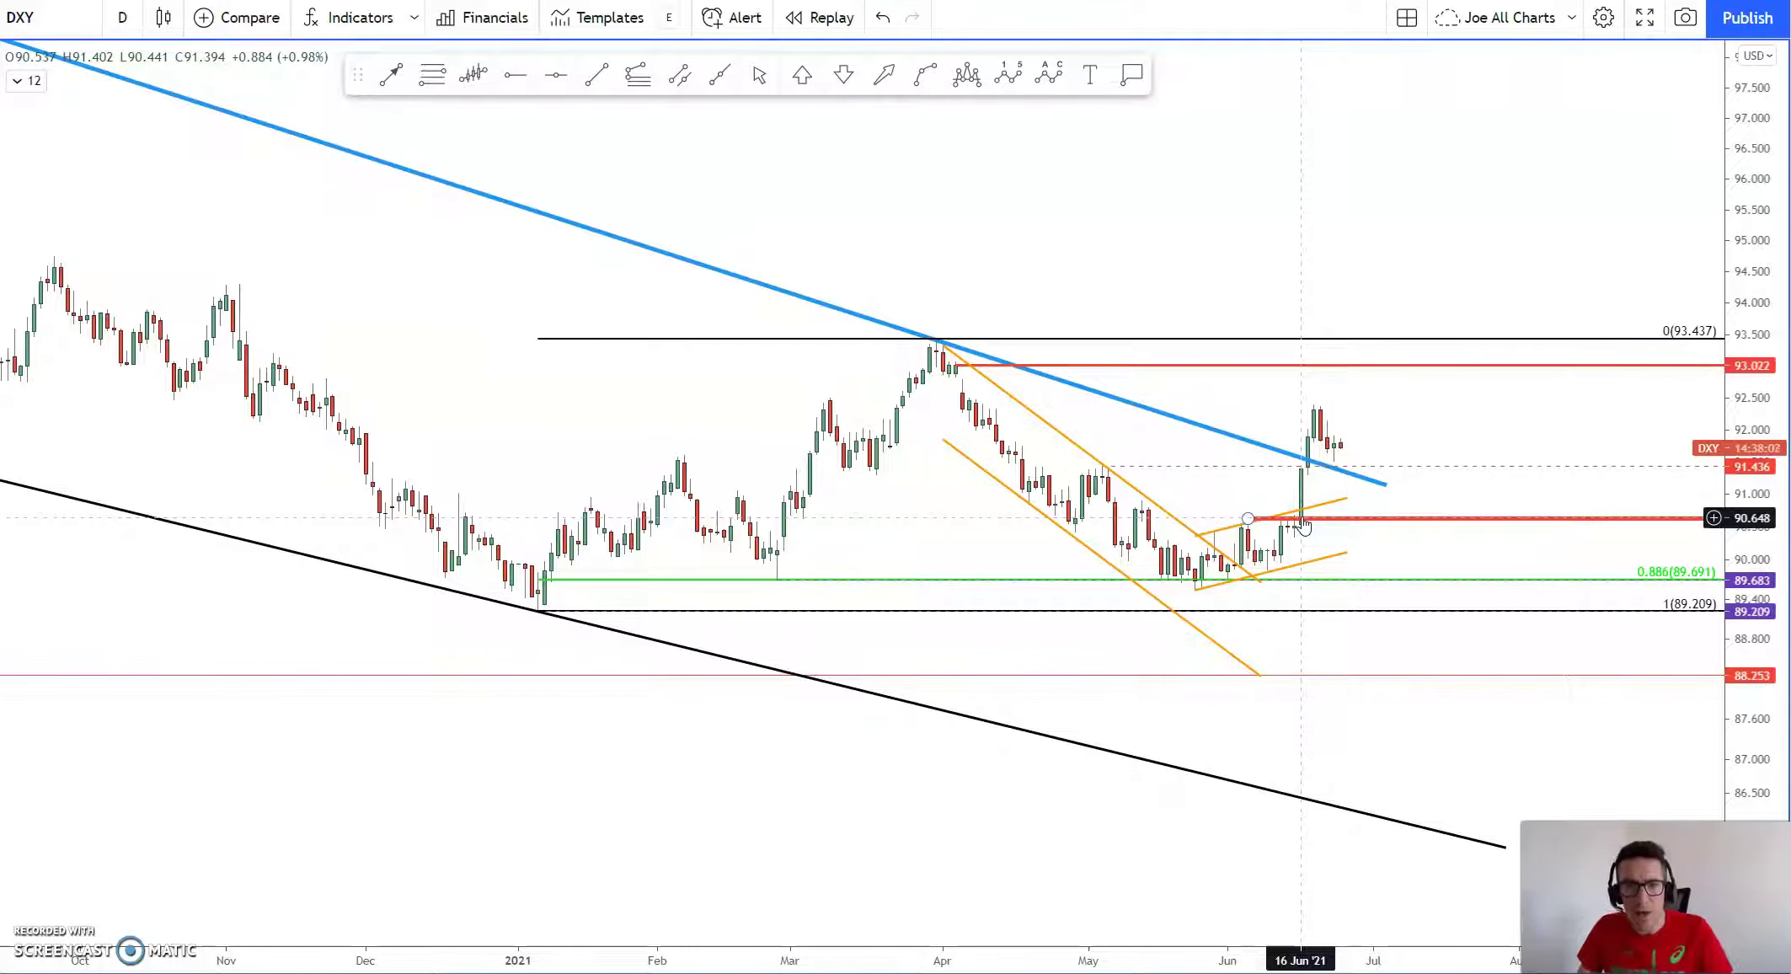
{"action": "left_click", "coordinate": [1321, 432]}
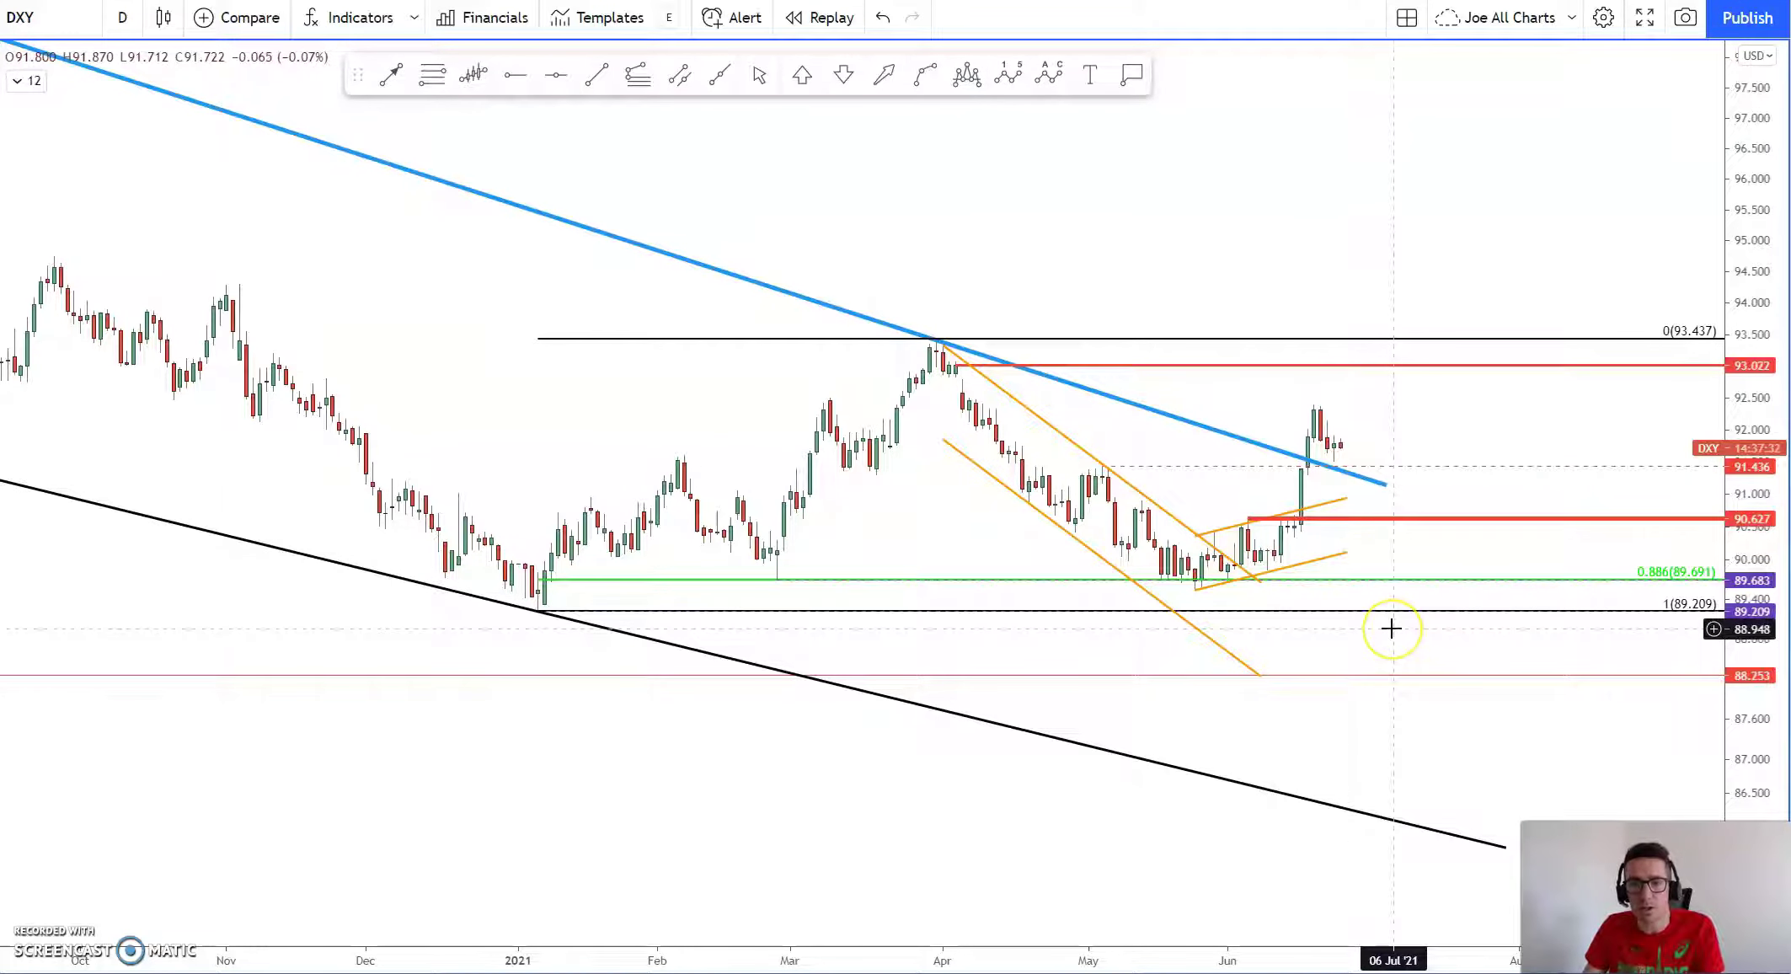
{"action": "scroll", "coordinate": [1583, 508], "scroll_direction": "up", "scroll_amount": 3}
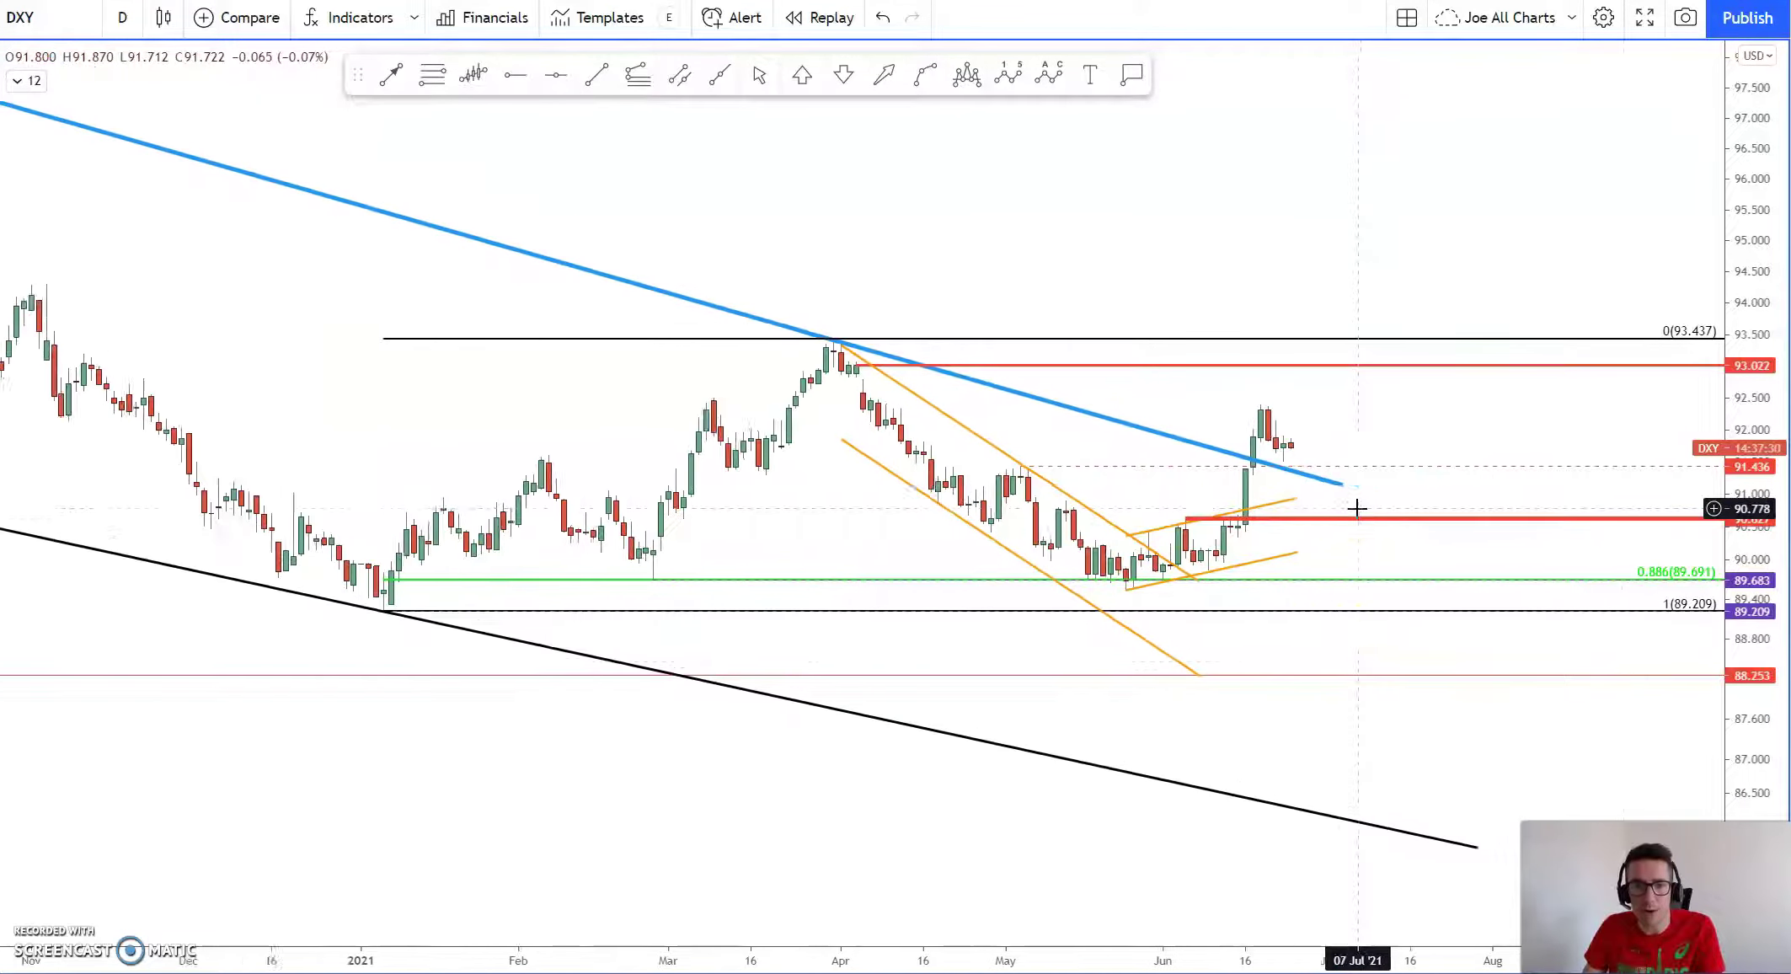
{"action": "scroll", "coordinate": [1759, 704], "scroll_direction": "up", "scroll_amount": 2}
{"action": "left_click", "coordinate": [1205, 425]}
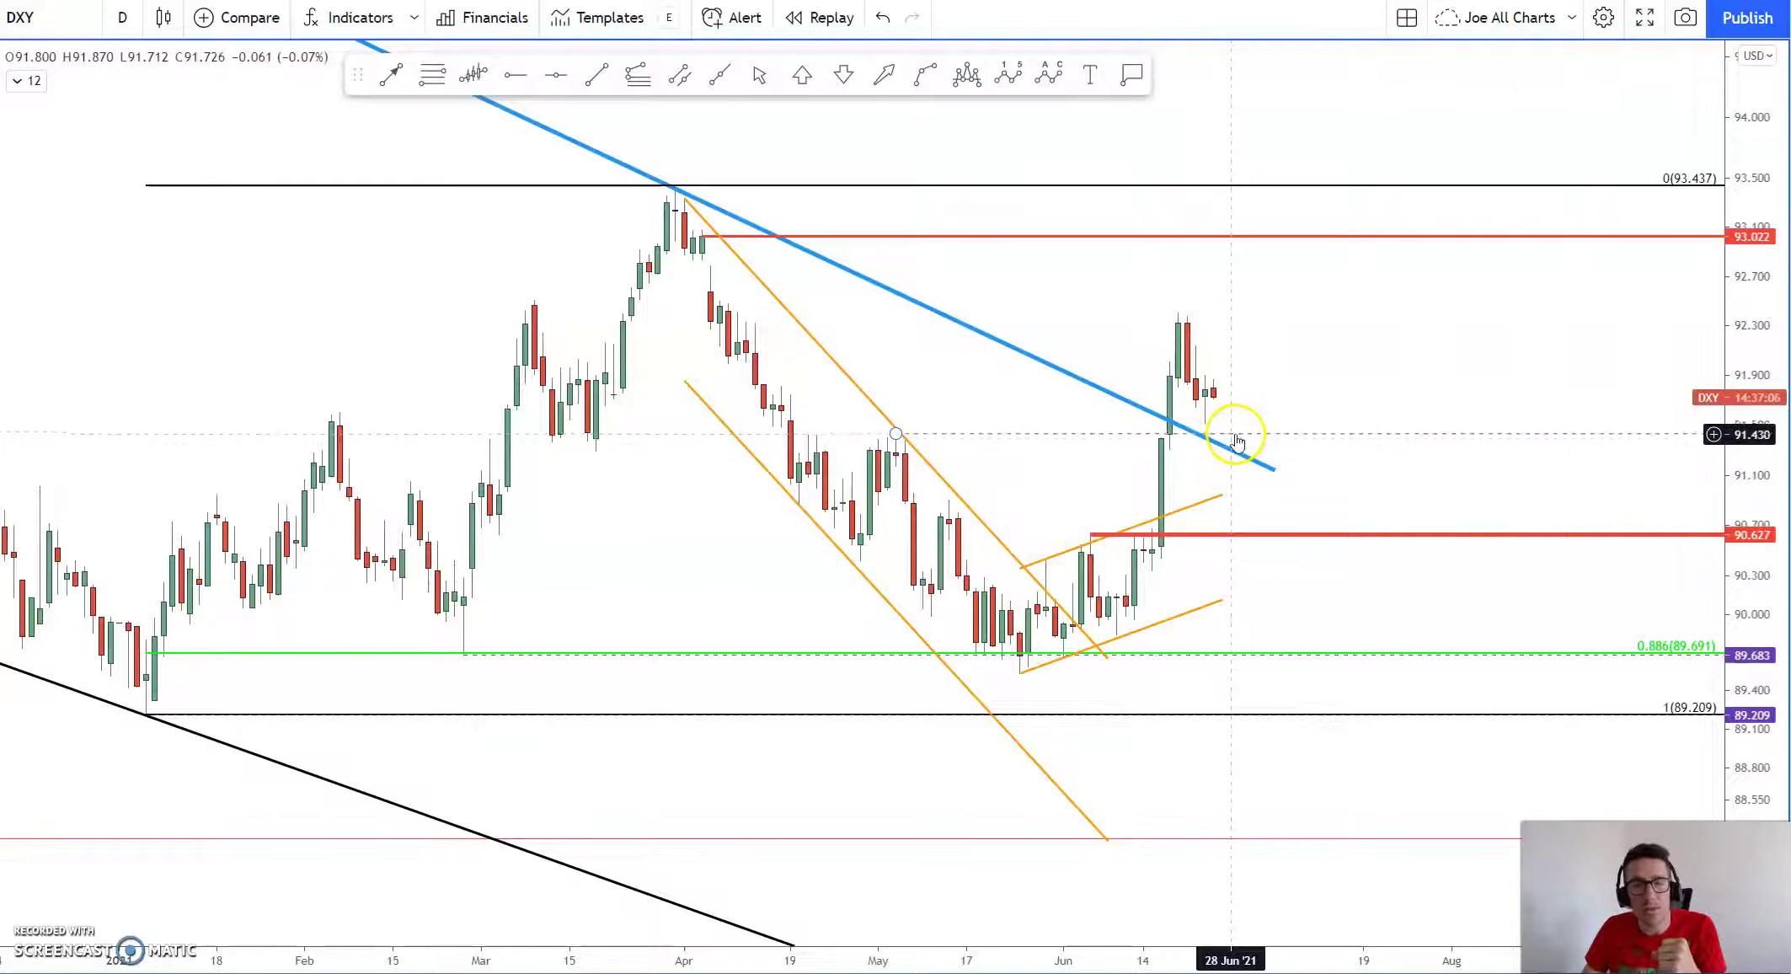
{"action": "scroll", "coordinate": [1332, 385], "scroll_direction": "down", "scroll_amount": 1}
{"action": "scroll", "coordinate": [1332, 386], "scroll_direction": "down", "scroll_amount": 2}
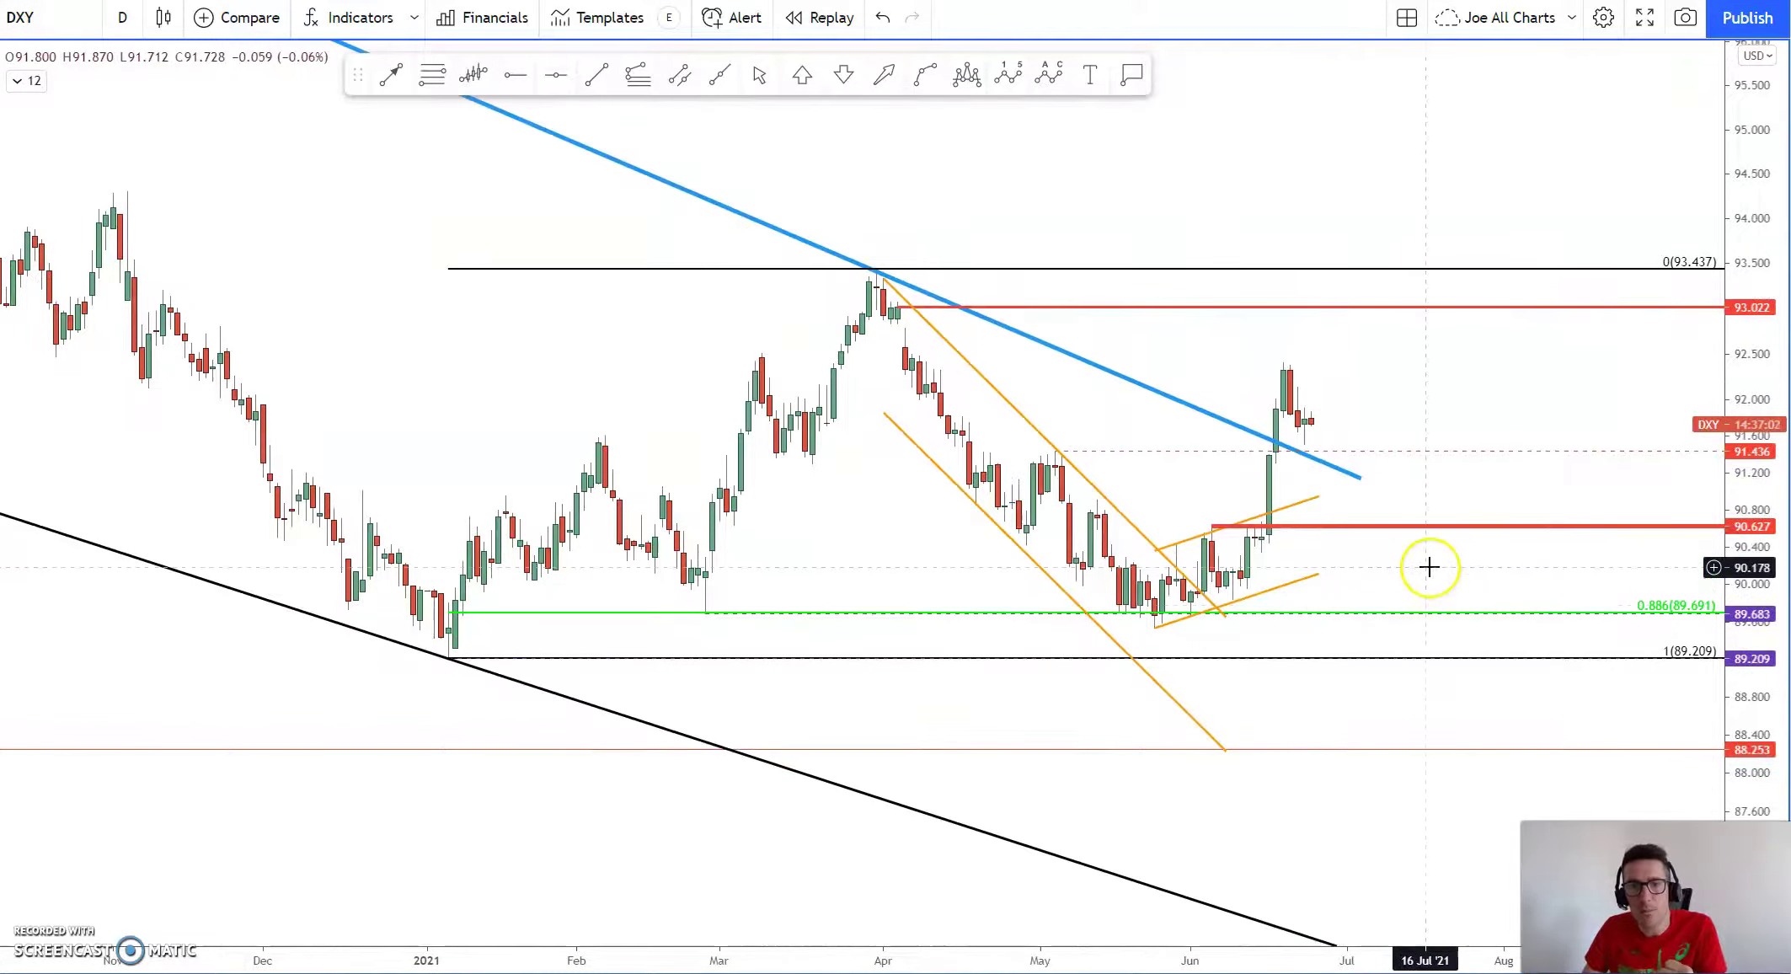
{"action": "scroll", "coordinate": [1429, 567], "scroll_direction": "down", "scroll_amount": 4}
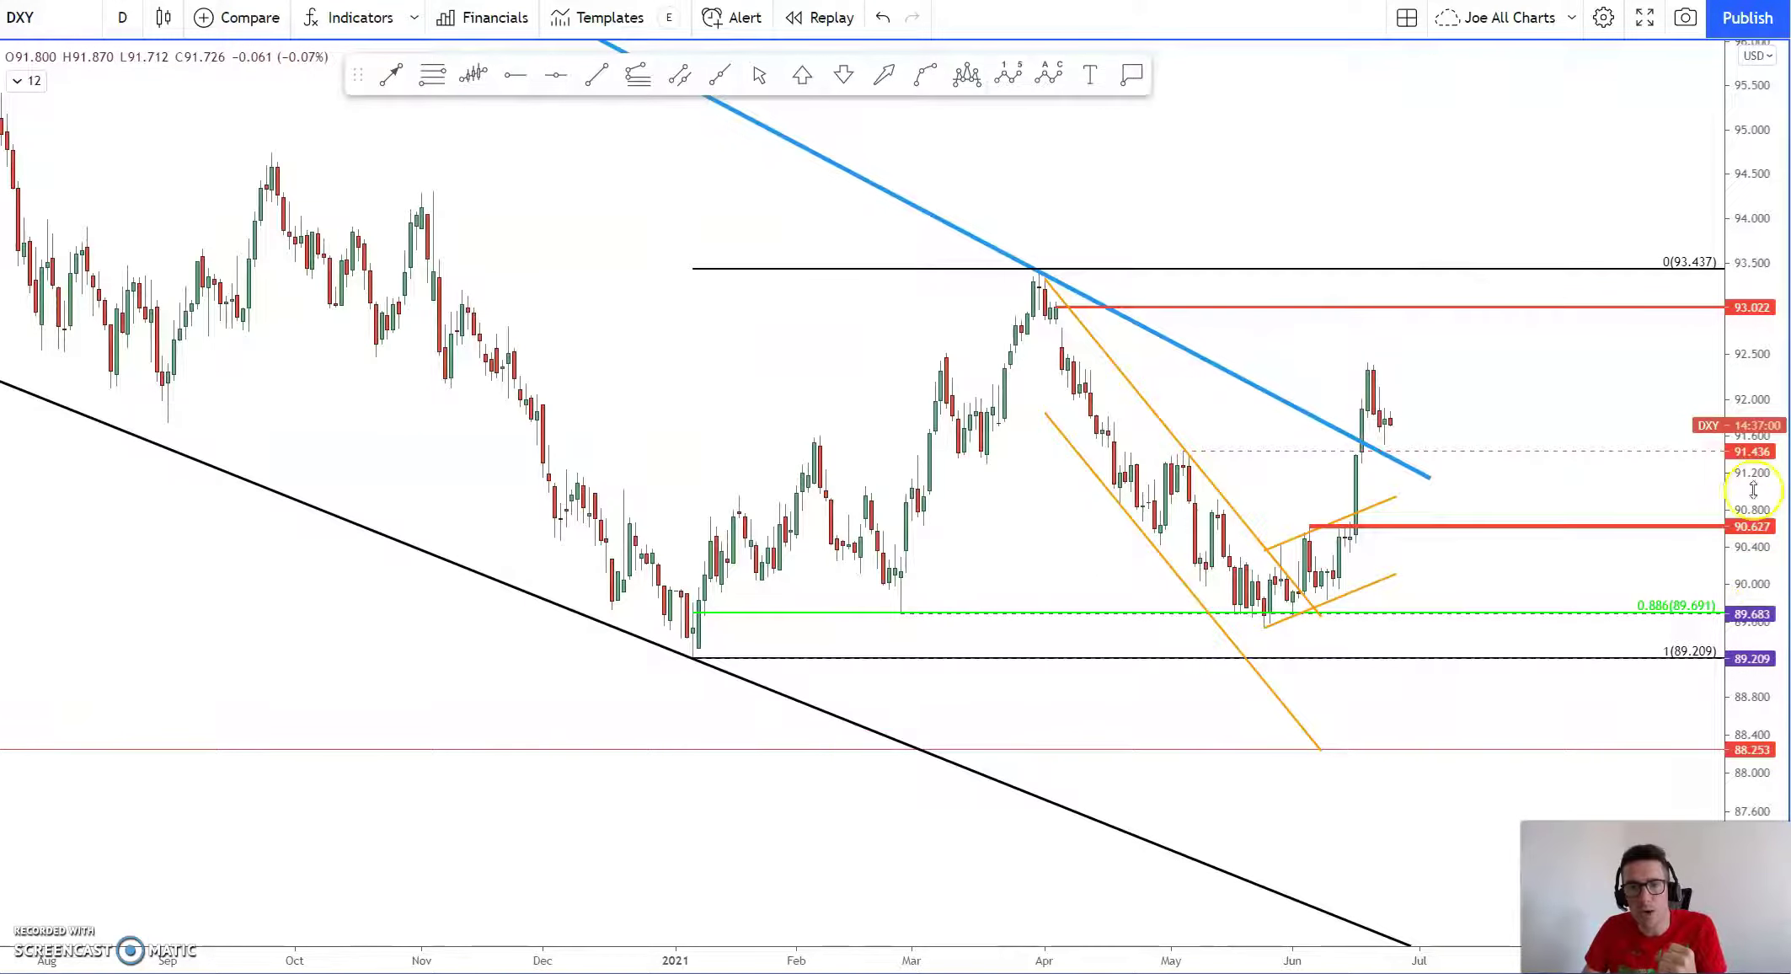
{"action": "scroll", "coordinate": [1438, 727], "scroll_direction": "up", "scroll_amount": 4}
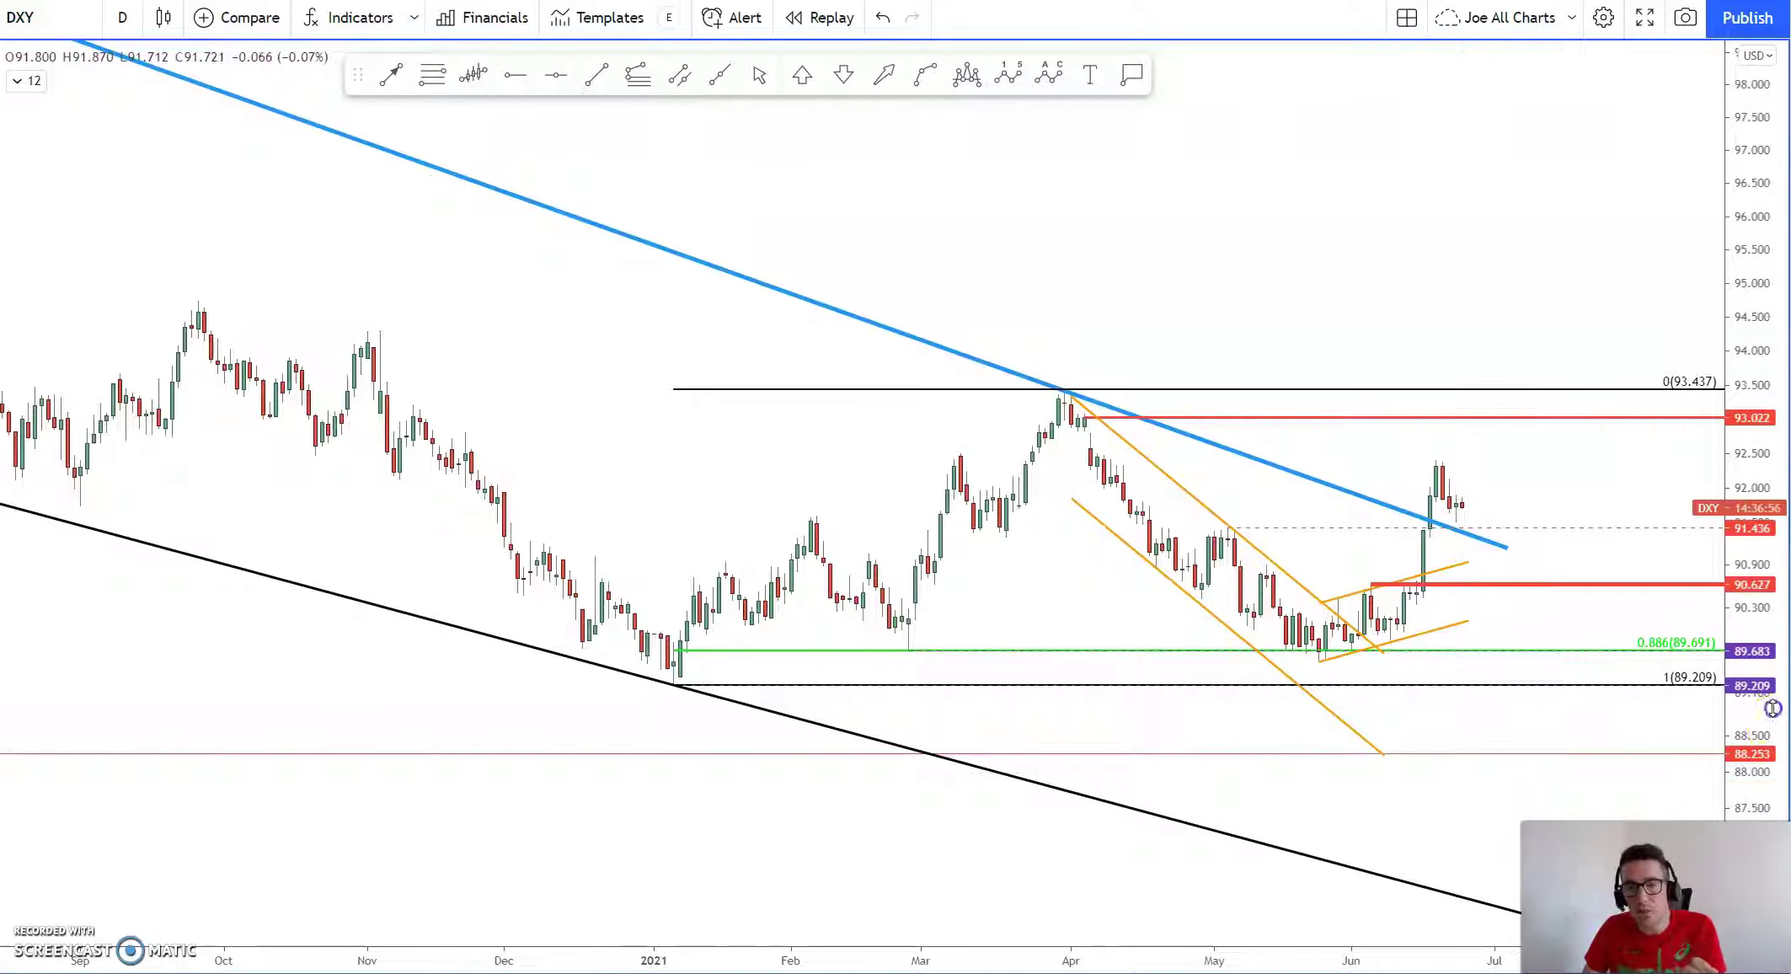
{"action": "left_click_drag", "start_coordinate": [1773, 711], "coordinate": [1772, 689]}
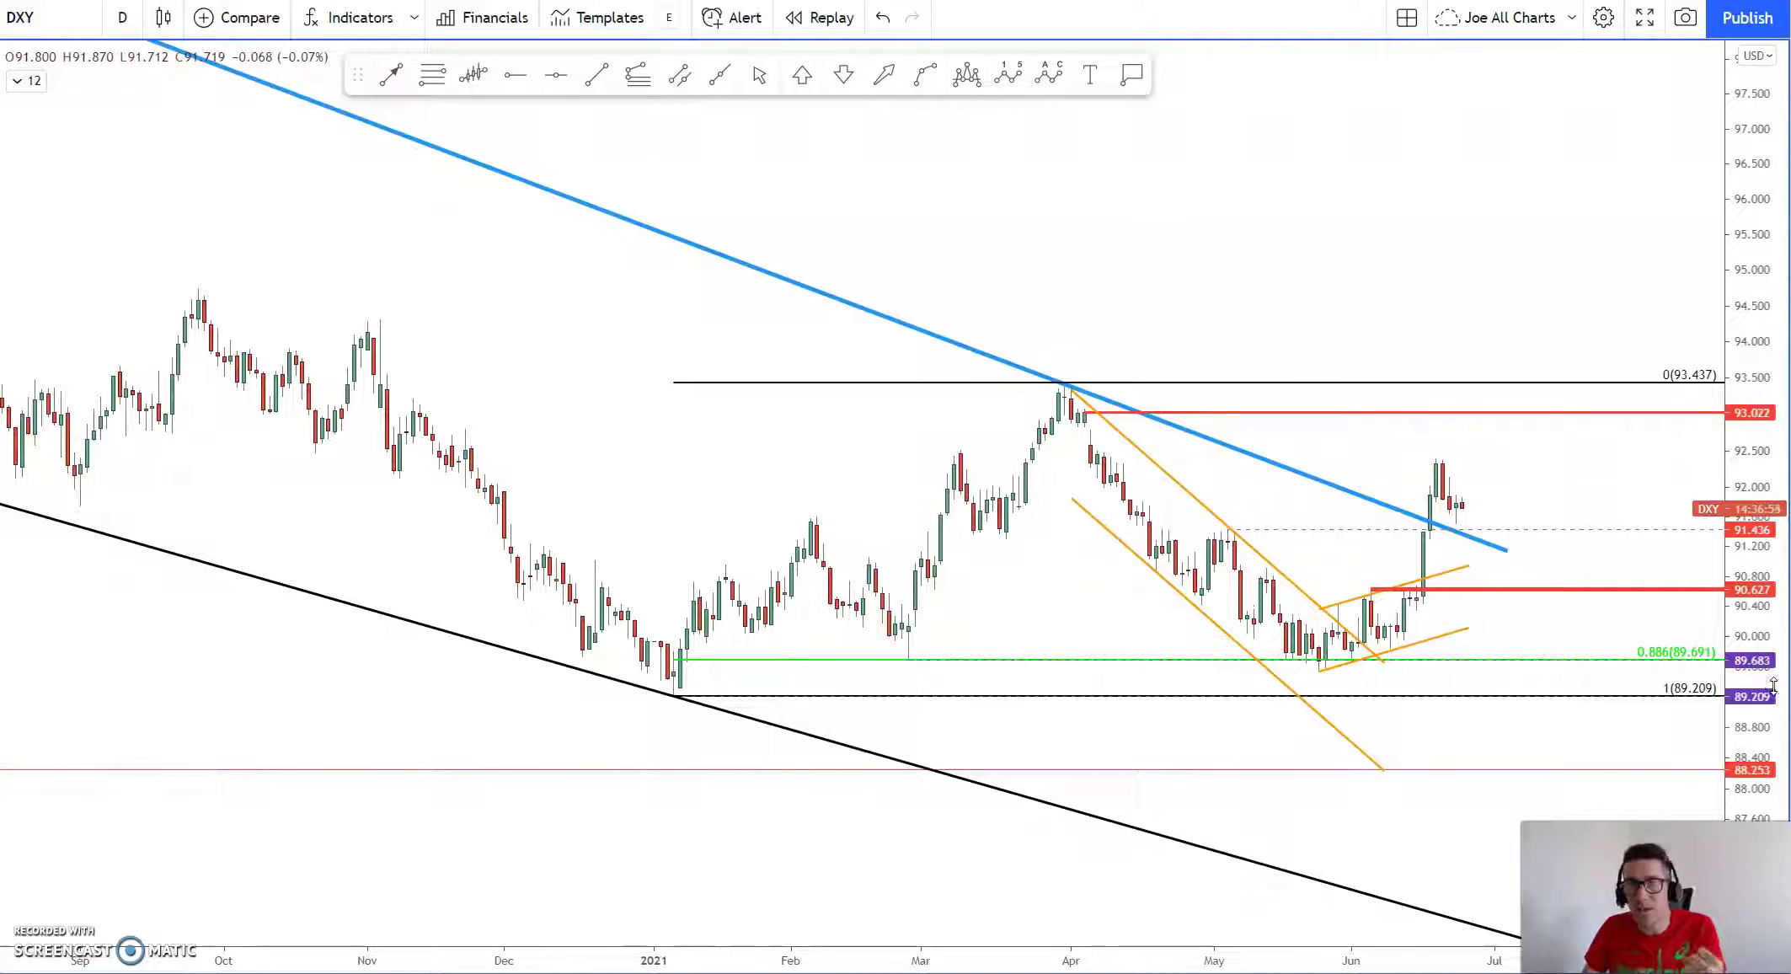
{"action": "left_click_drag", "start_coordinate": [1619, 480], "coordinate": [1583, 437]}
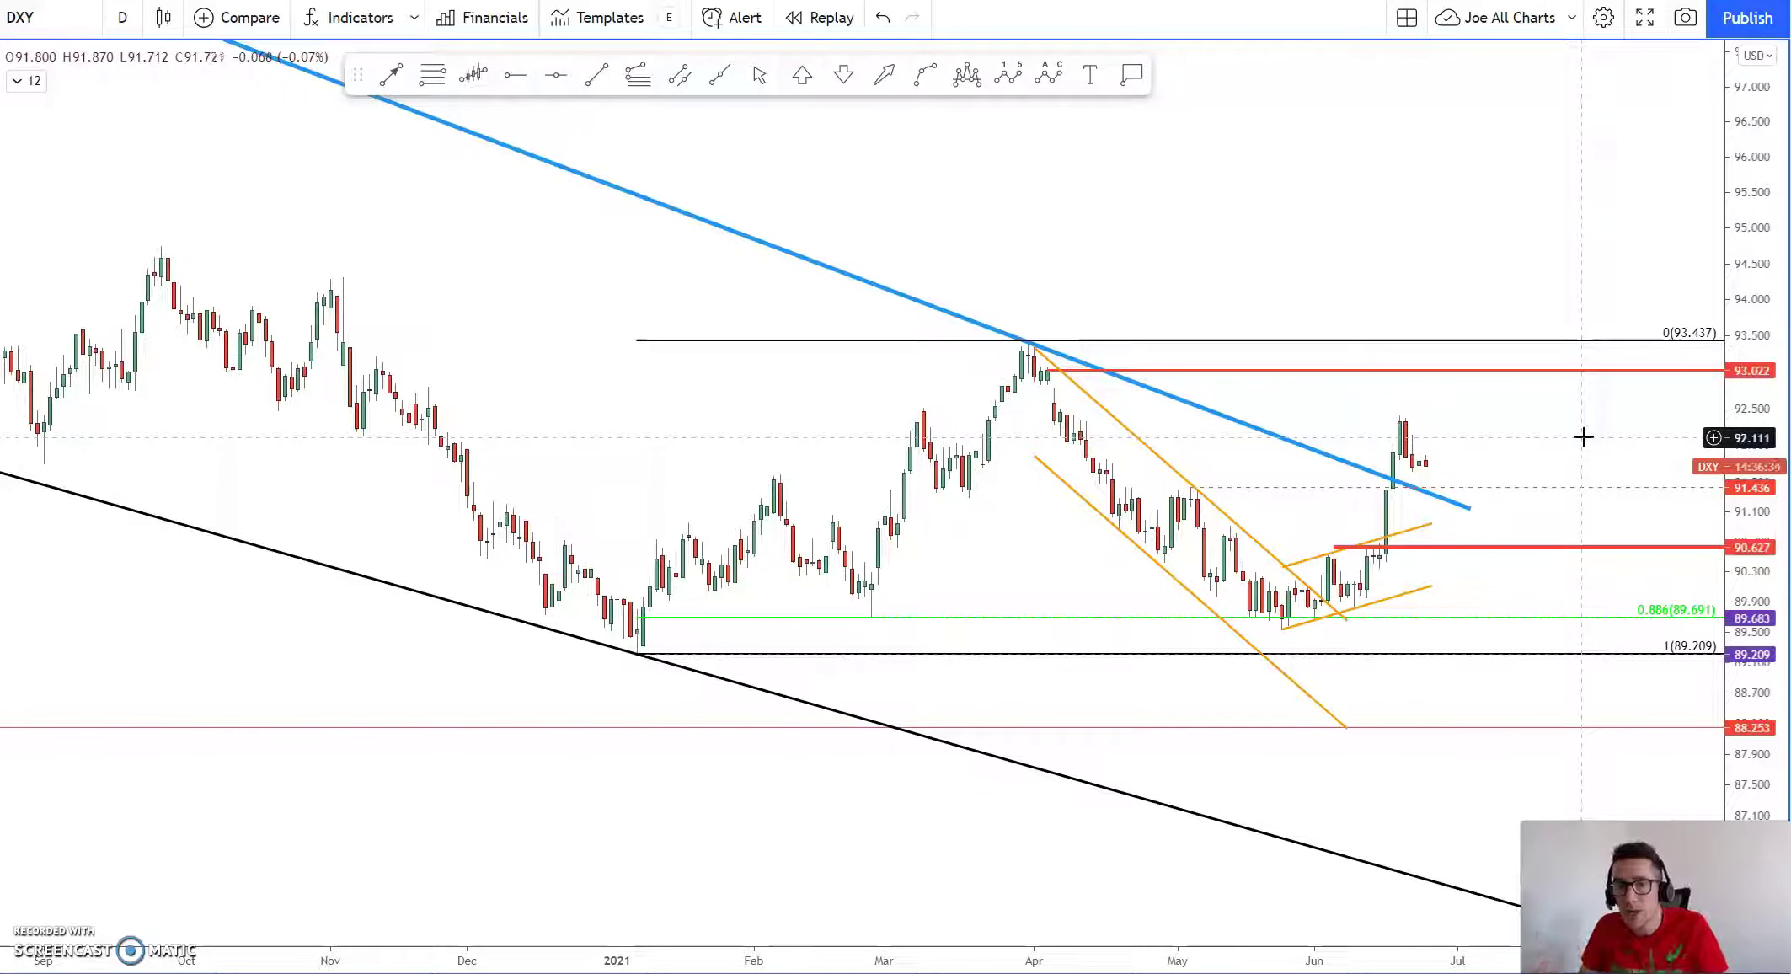
{"action": "key", "text": "Down"}
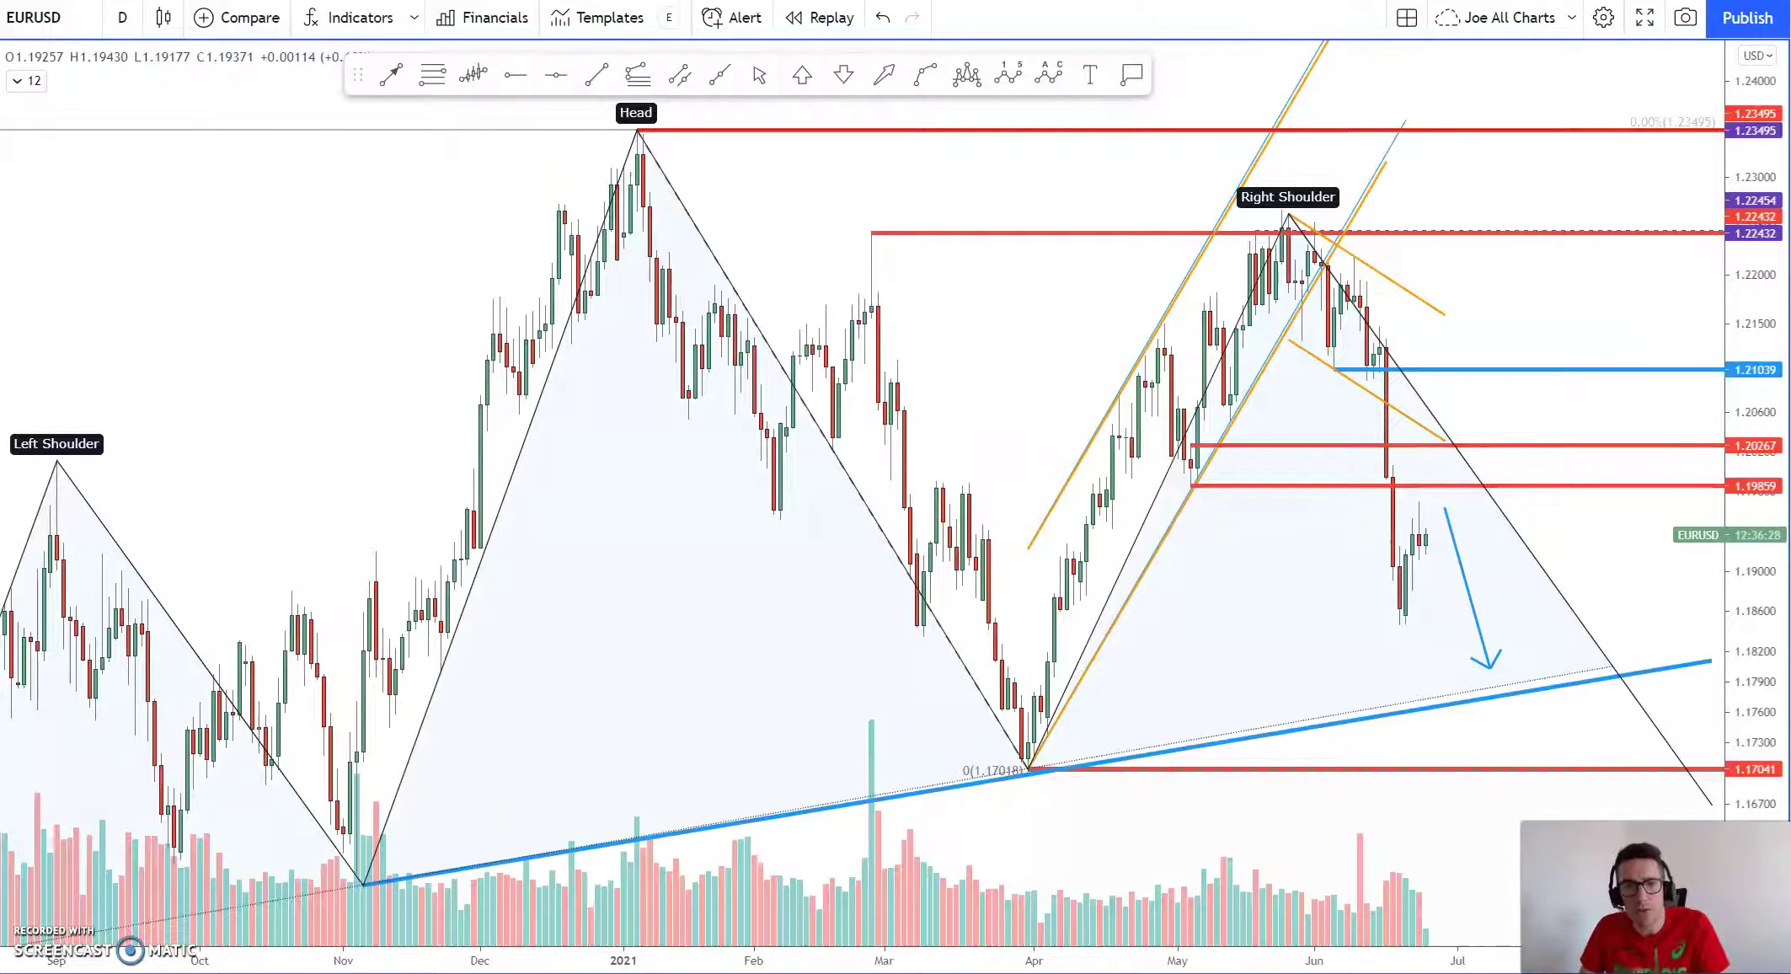
- Compress the EURUSD price scale and pan so the earlier 2020 months and the Head fit
{"action": "left_click_drag", "start_coordinate": [1759, 310], "coordinate": [1744, 614]}
{"action": "scroll", "coordinate": [611, 552], "scroll_direction": "down", "scroll_amount": 3}
{"action": "left_click_drag", "start_coordinate": [611, 552], "coordinate": [663, 443]}
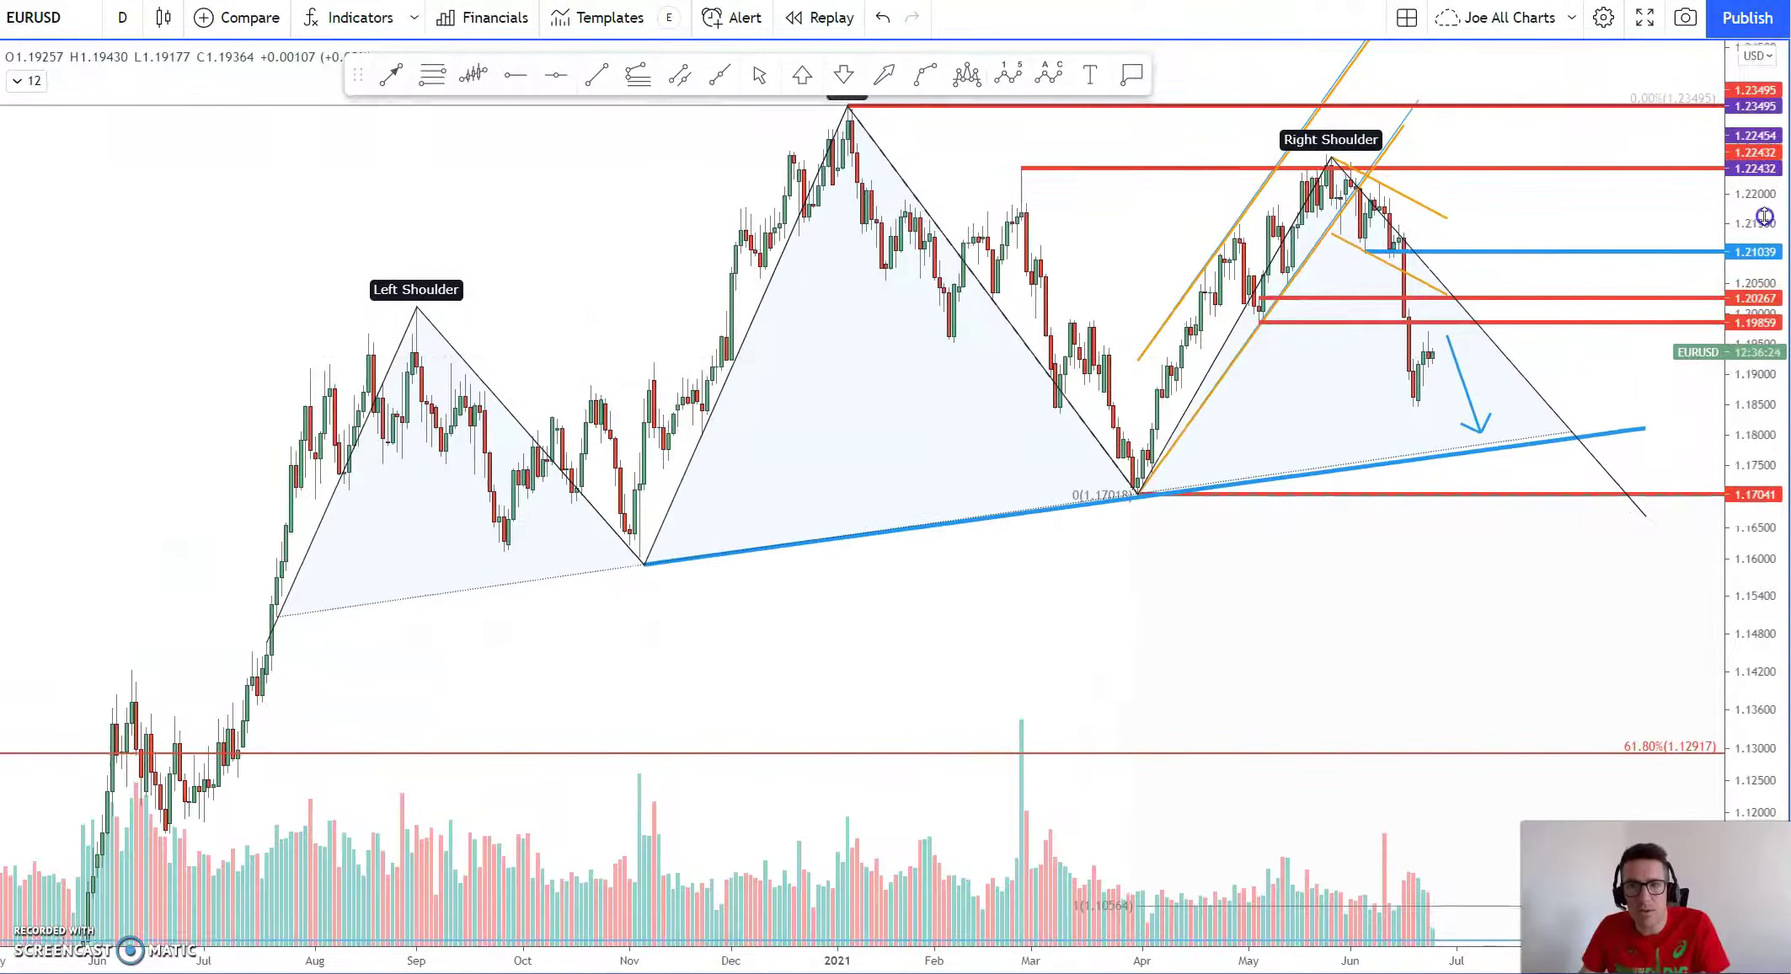
{"action": "left_click_drag", "start_coordinate": [1720, 327], "coordinate": [1738, 397]}
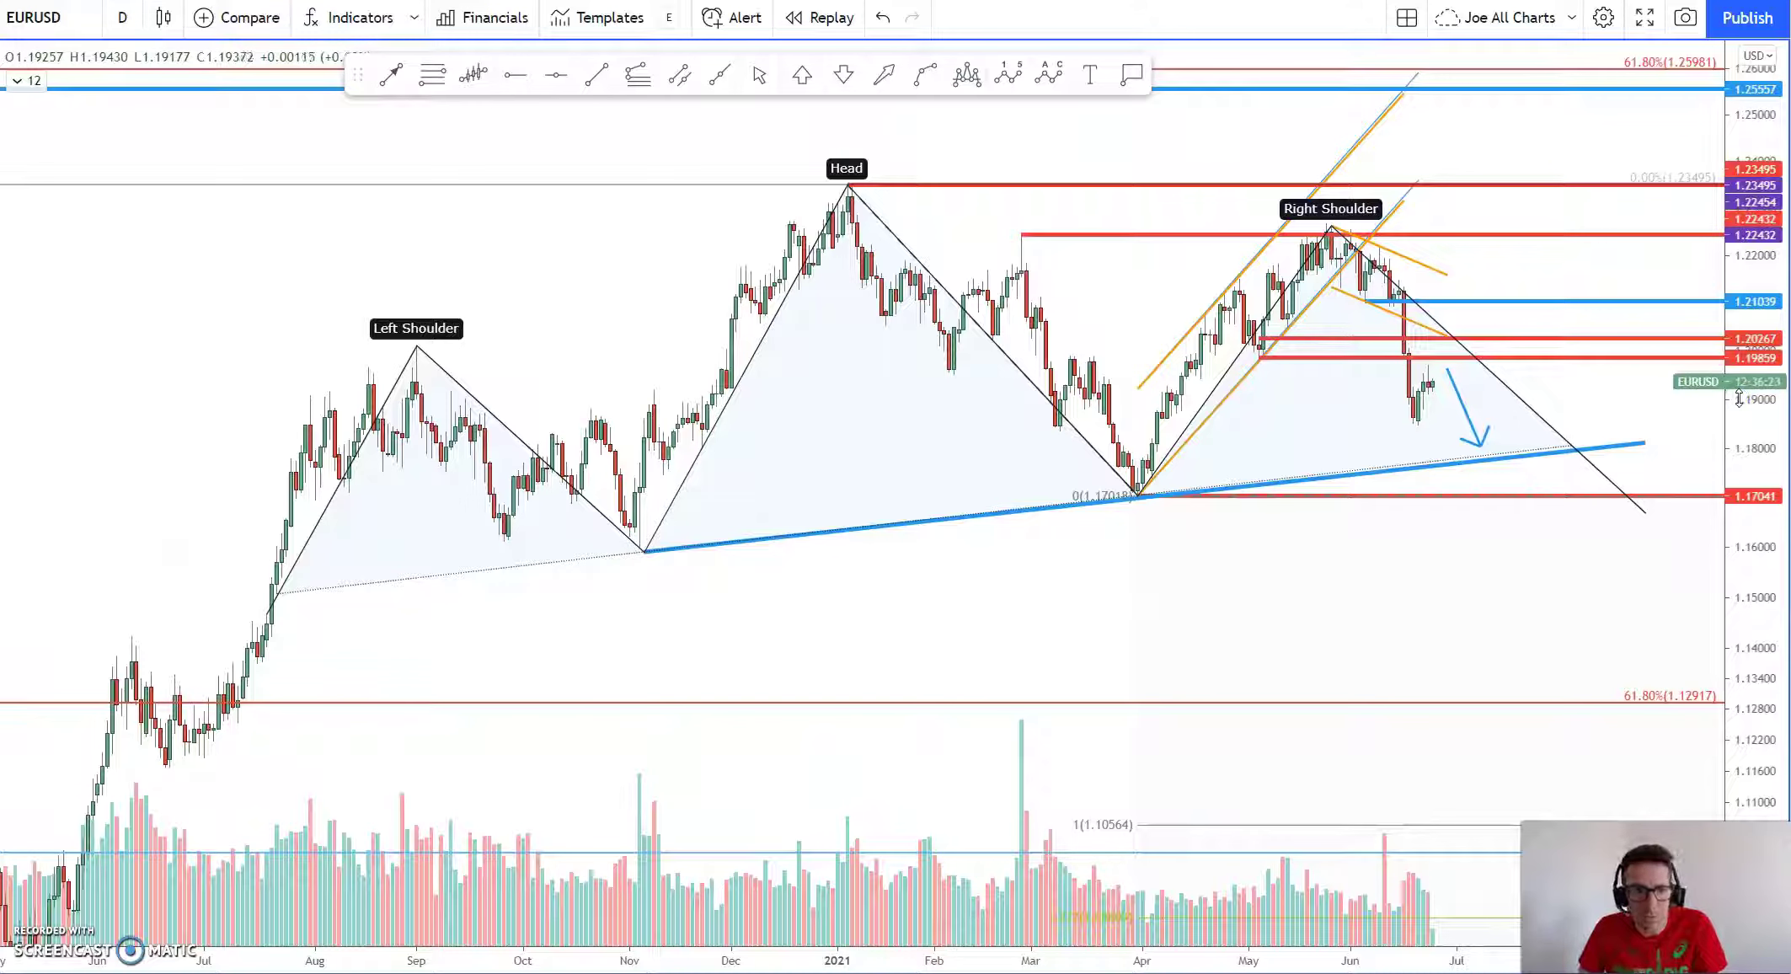
- Inspect the head-and-shoulders drawing and the 1.19859 and 1.21039 level lines, then zoom into the latest candles
{"action": "left_click", "coordinate": [1412, 303]}
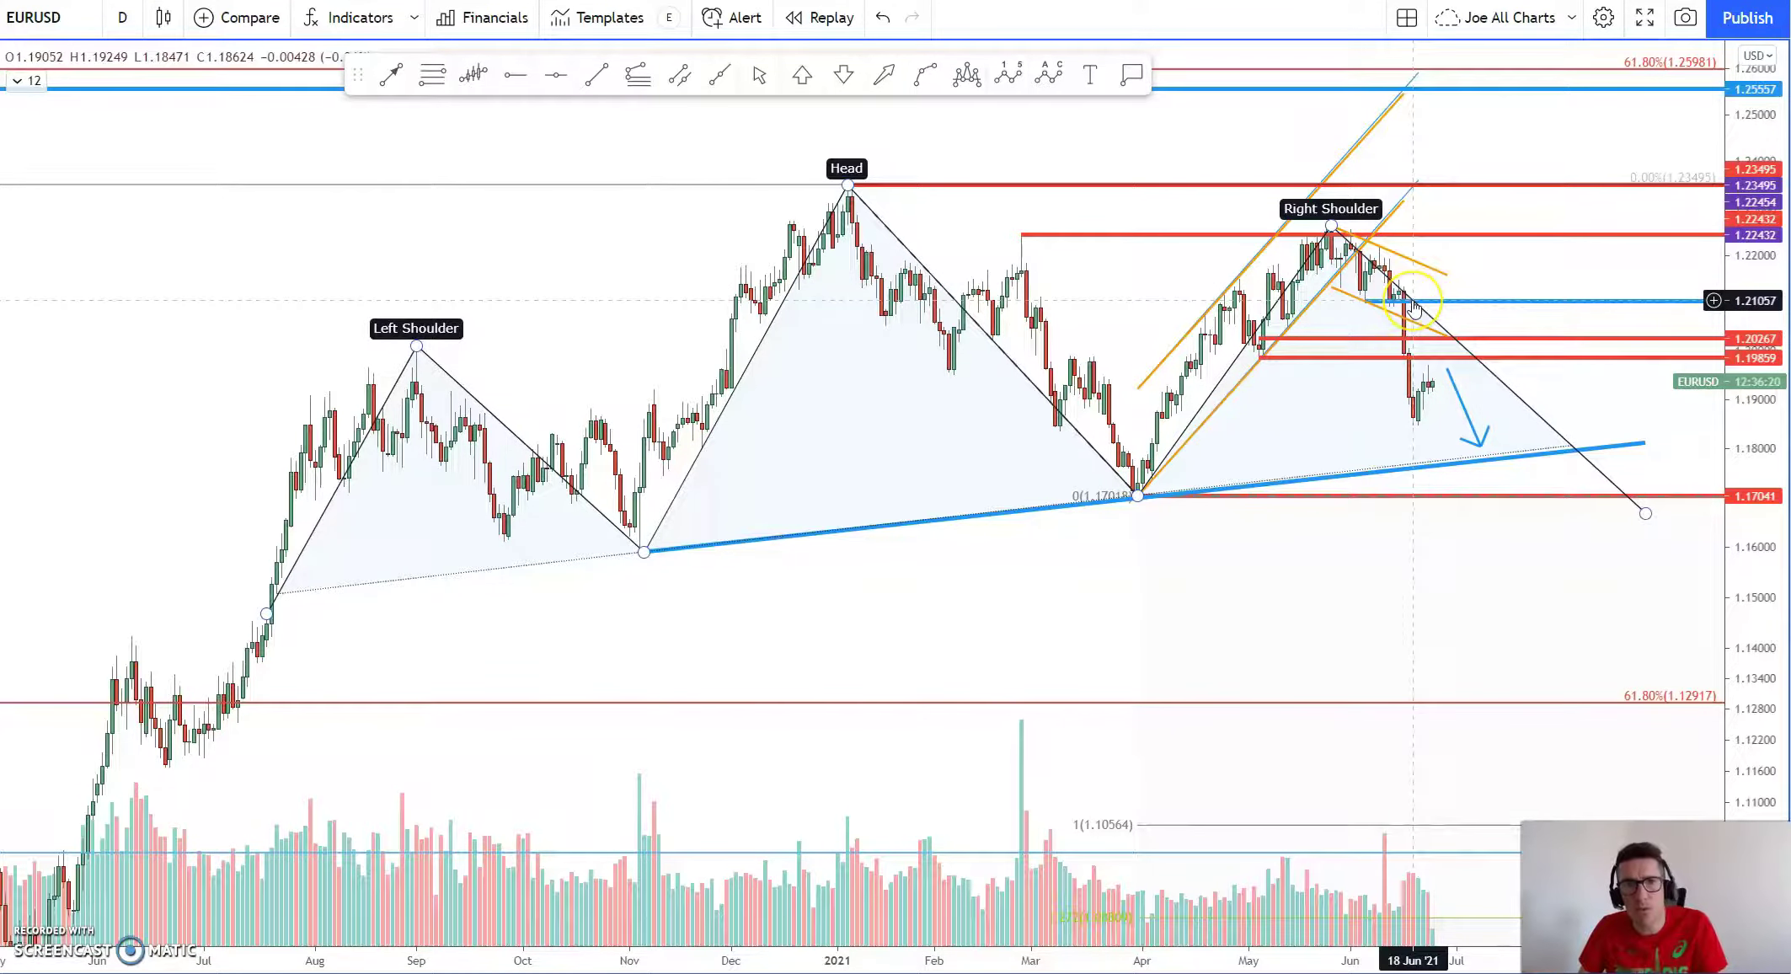
{"action": "left_click", "coordinate": [1370, 300]}
{"action": "left_click", "coordinate": [1382, 361]}
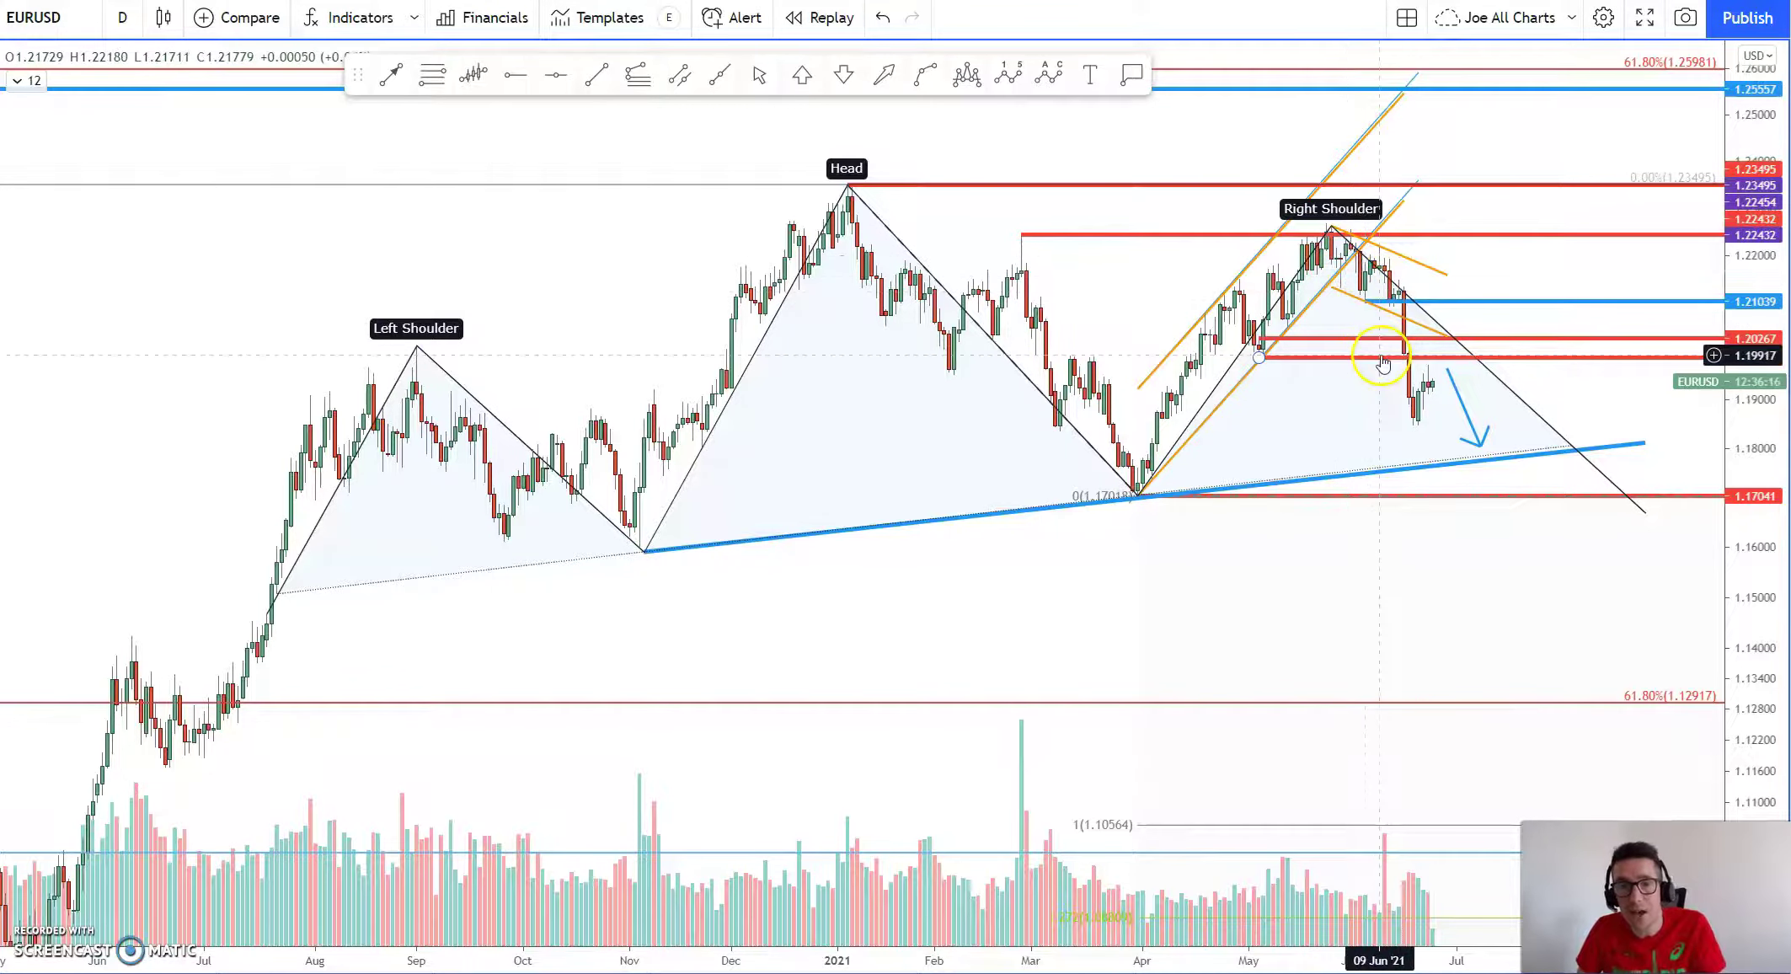
{"action": "left_click", "coordinate": [1352, 380]}
{"action": "left_click", "coordinate": [1398, 301]}
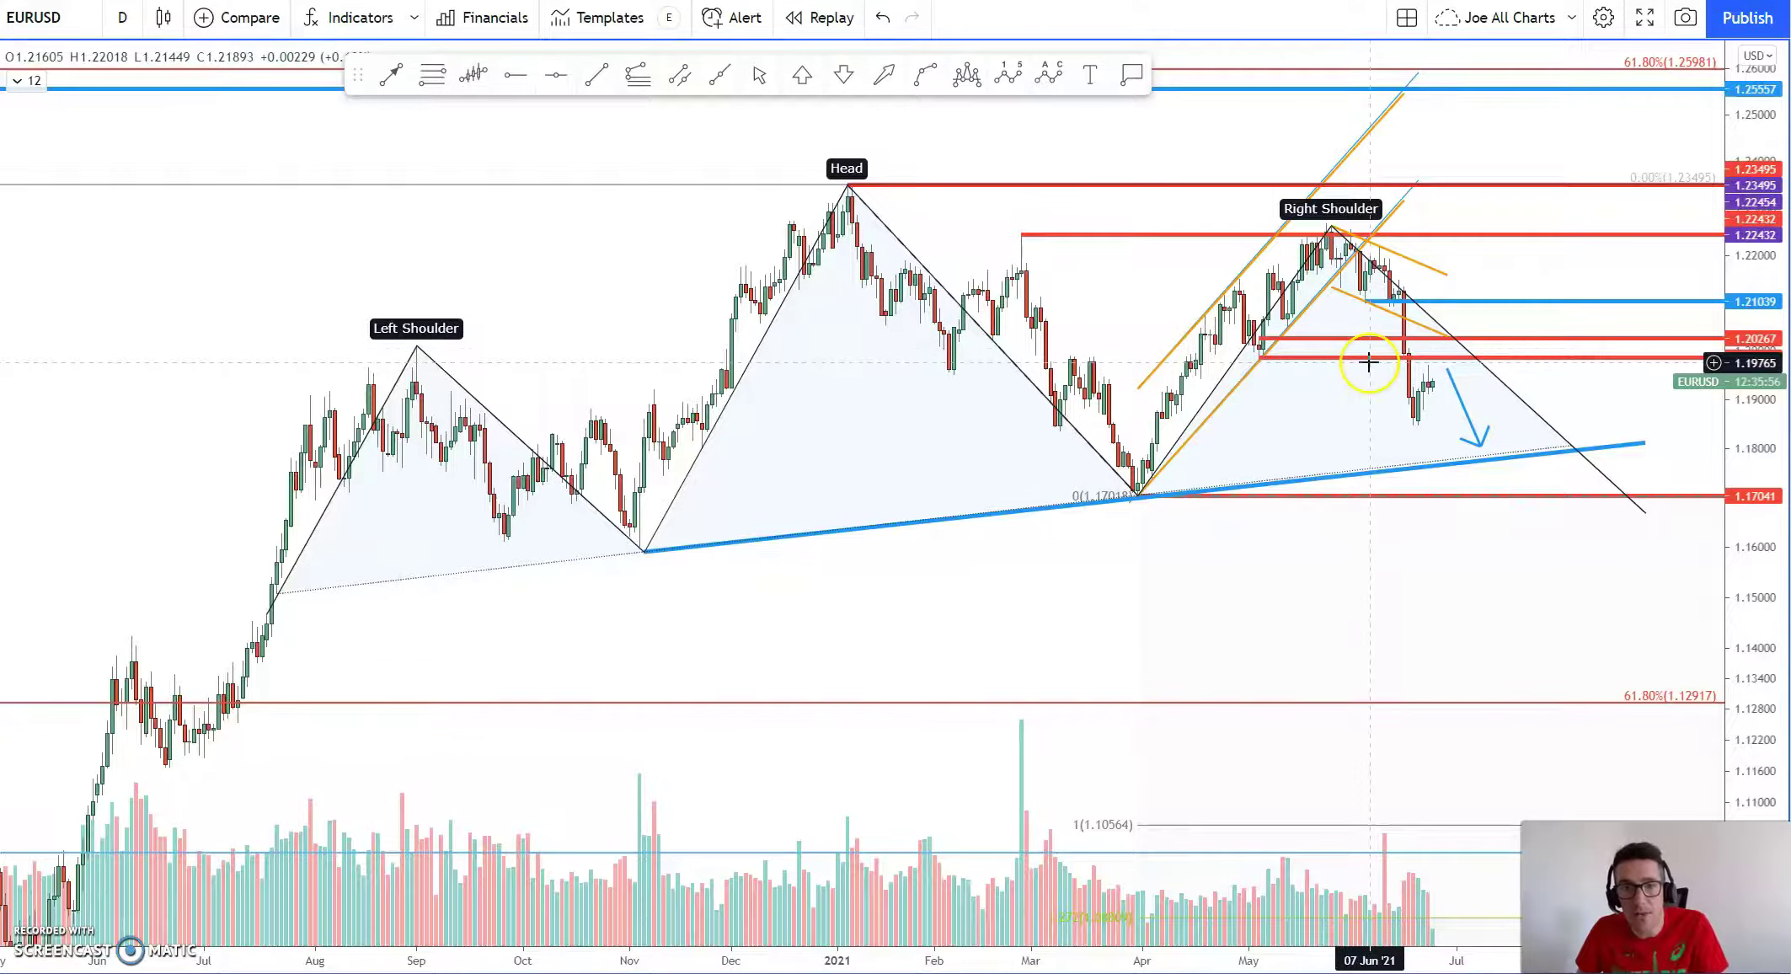
{"action": "scroll", "coordinate": [1416, 431], "scroll_direction": "up", "scroll_amount": 1}
{"action": "scroll", "coordinate": [1415, 430], "scroll_direction": "up", "scroll_amount": 2}
- Zoom in on the post-breakdown candles and inspect the drawings there, including the red 1.198 resistance line
{"action": "left_click_drag", "start_coordinate": [1511, 595], "coordinate": [1510, 723]}
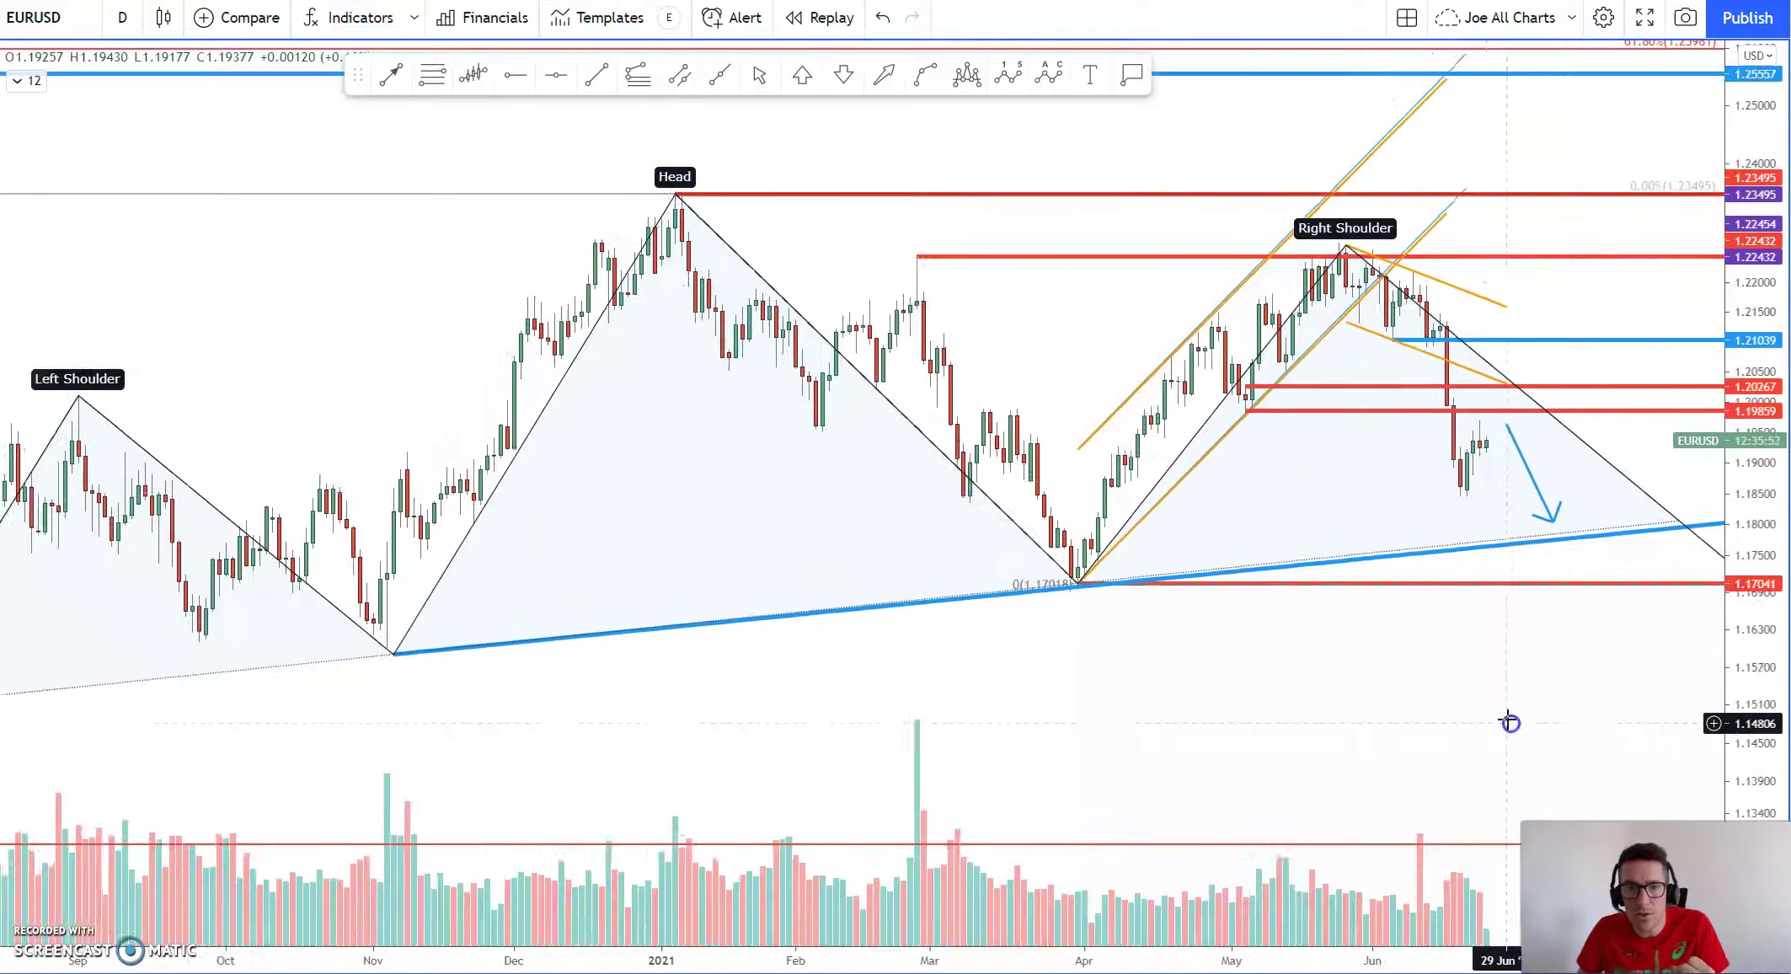
{"action": "scroll", "coordinate": [1510, 723], "scroll_direction": "up", "scroll_amount": 1}
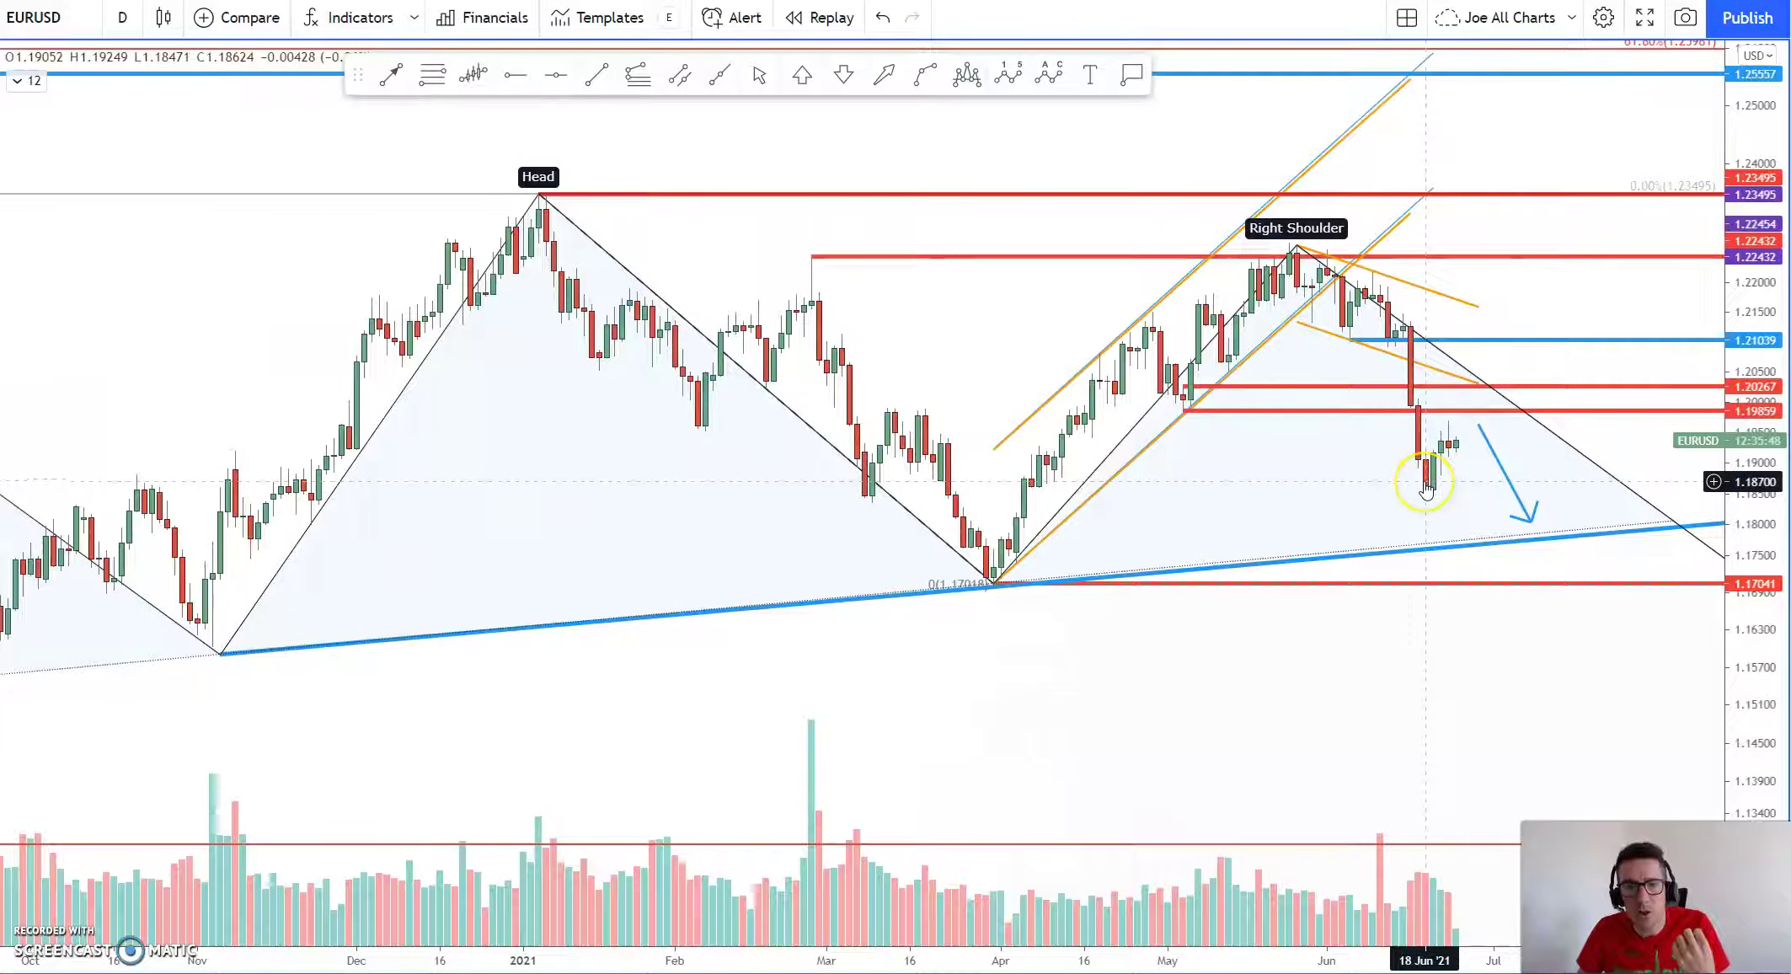
{"action": "left_click", "coordinate": [1432, 493]}
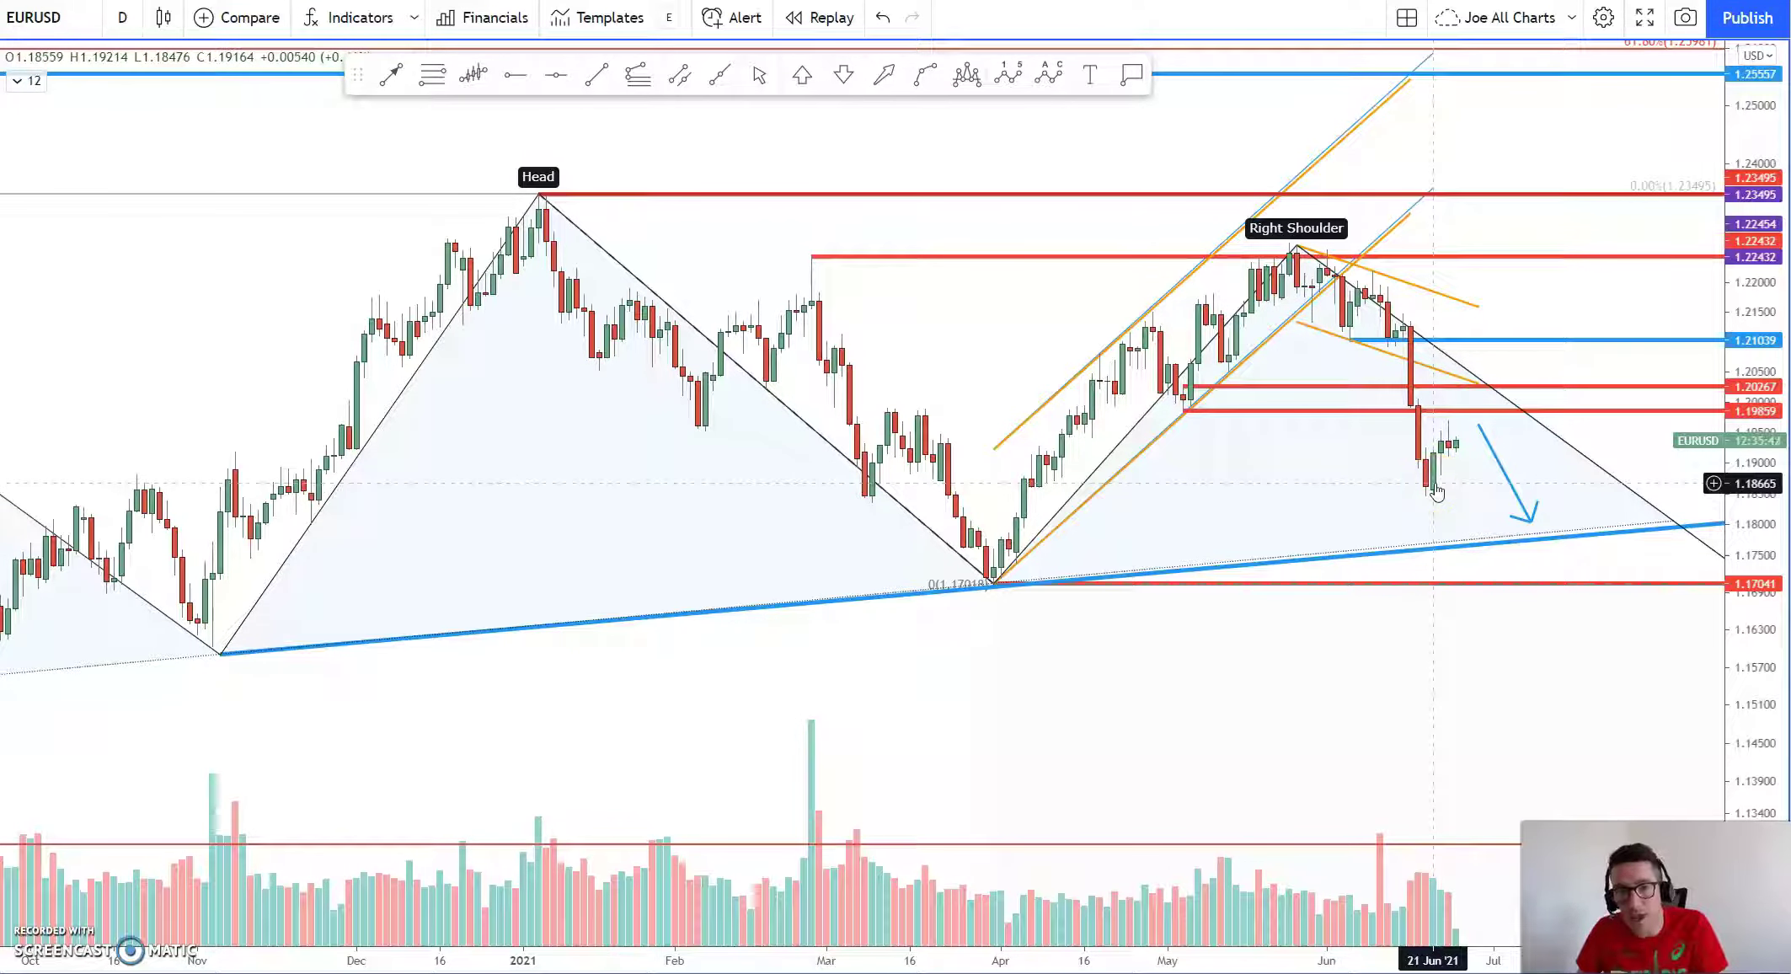
{"action": "left_click", "coordinate": [1436, 452]}
{"action": "left_click", "coordinate": [1447, 449]}
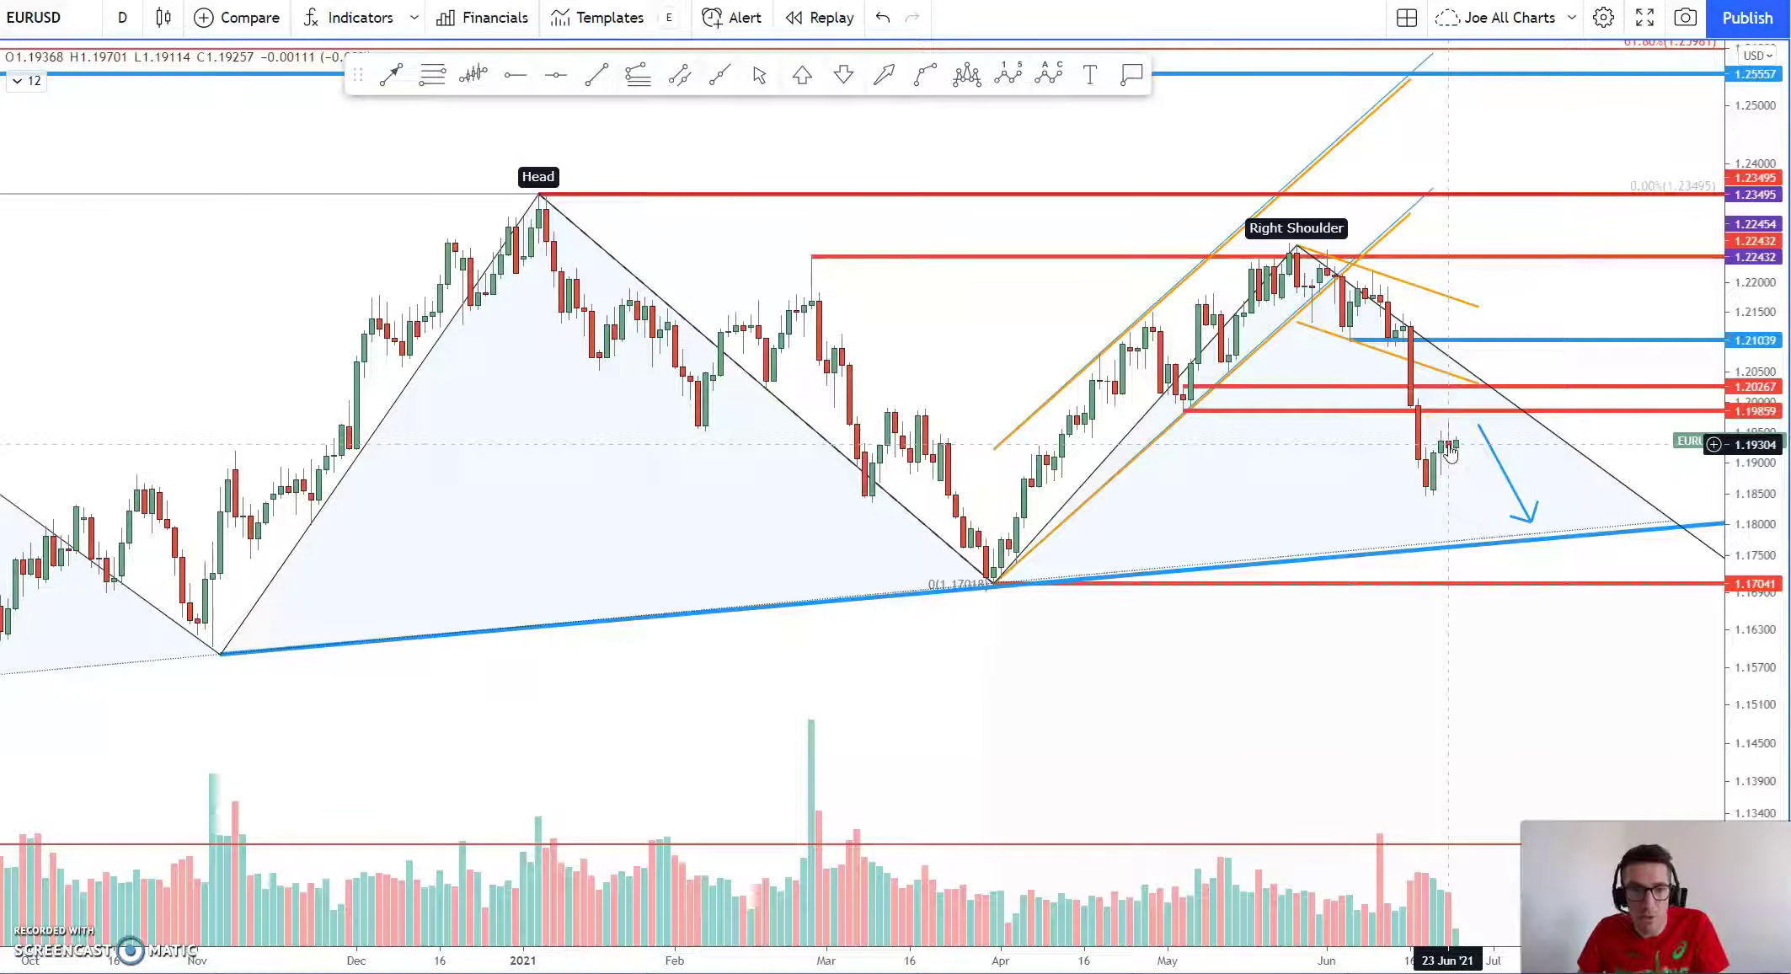
{"action": "left_click", "coordinate": [1449, 452]}
{"action": "left_click", "coordinate": [1450, 453]}
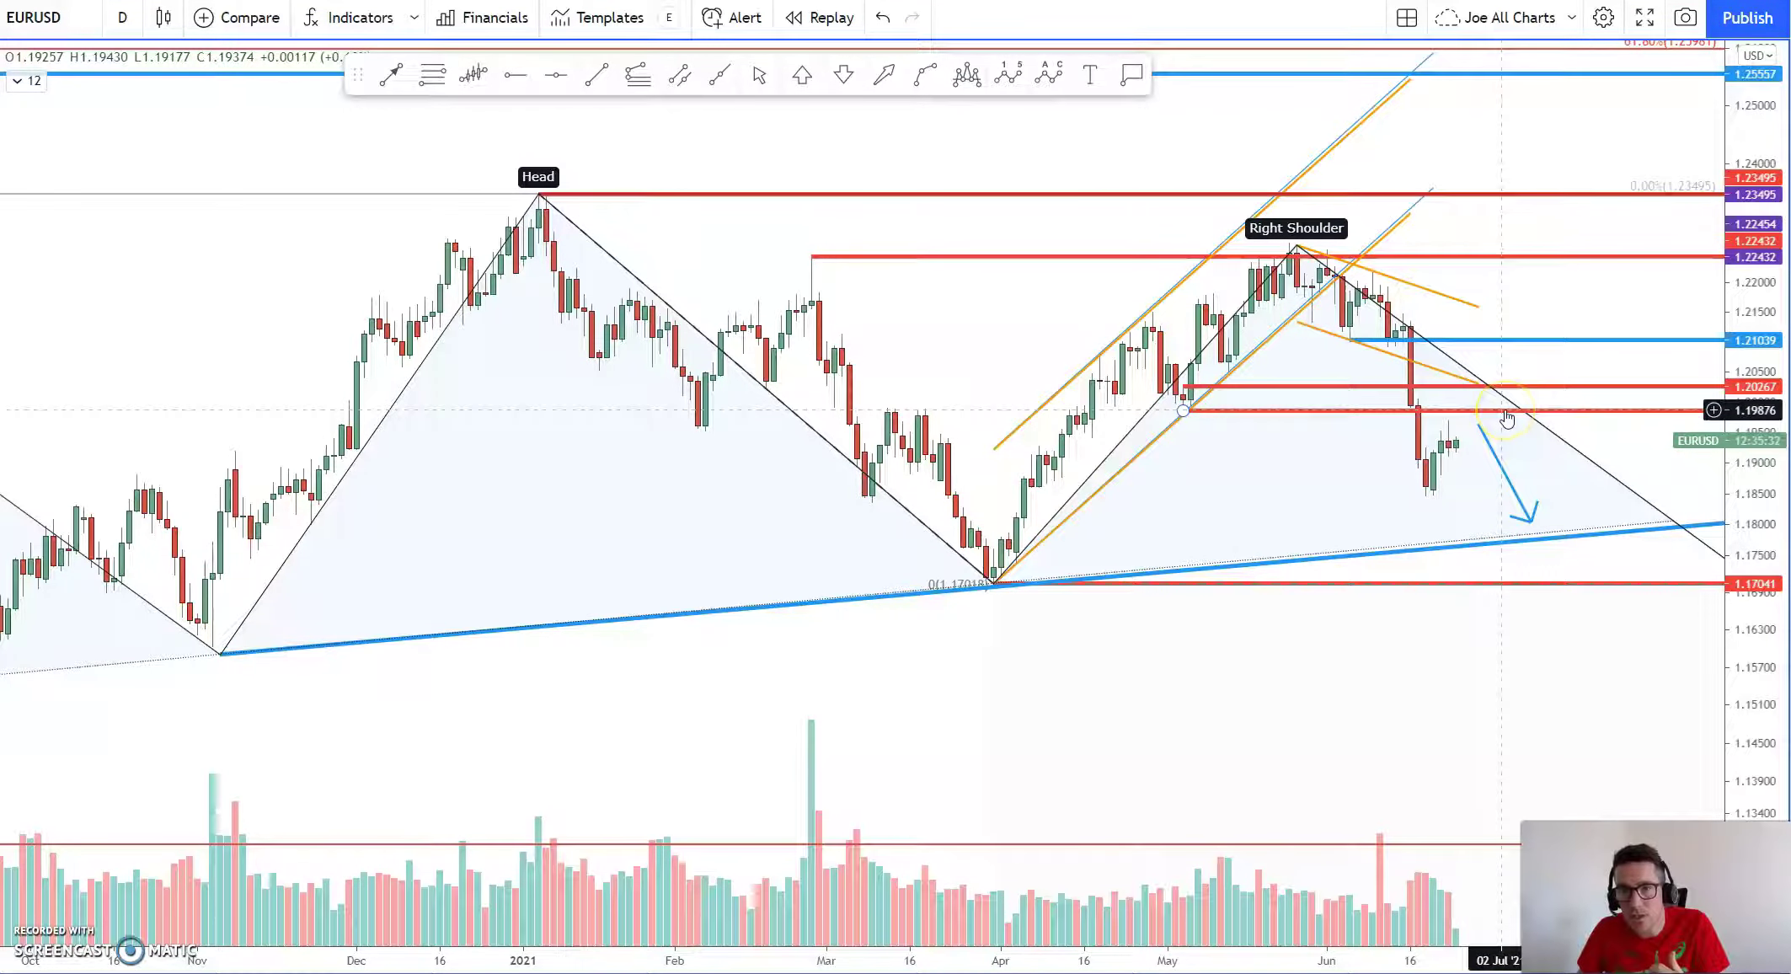
{"action": "left_click", "coordinate": [1487, 515]}
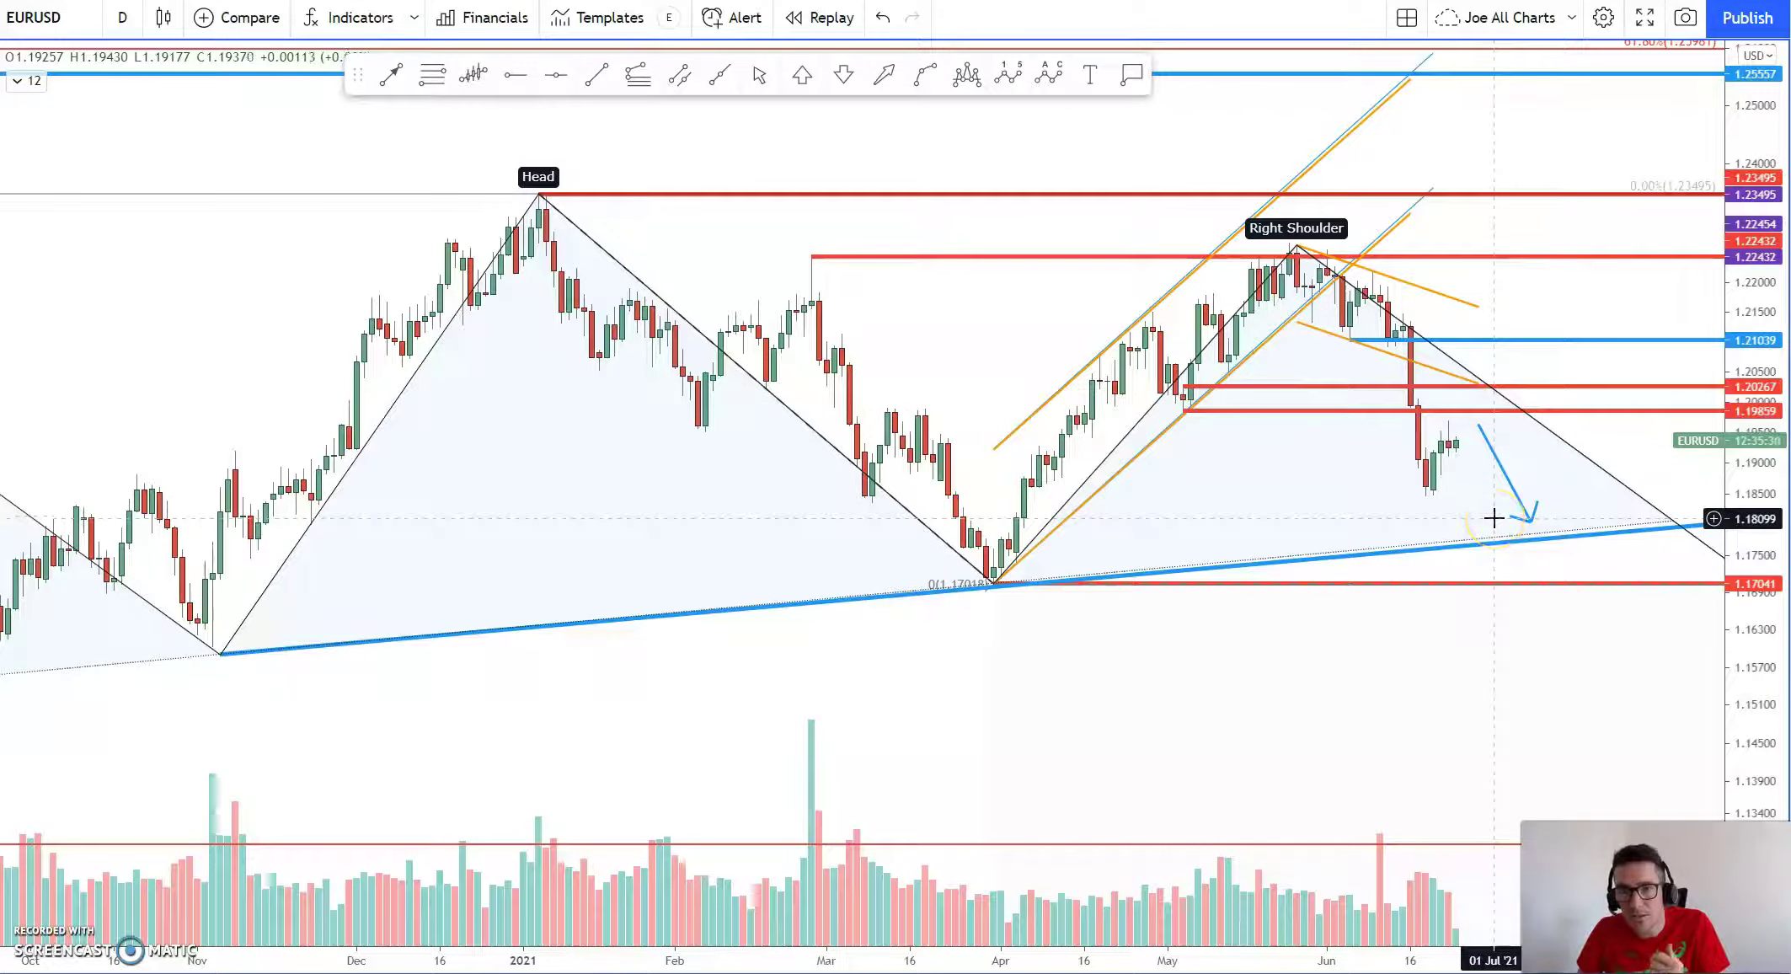
{"action": "left_click", "coordinate": [1472, 396]}
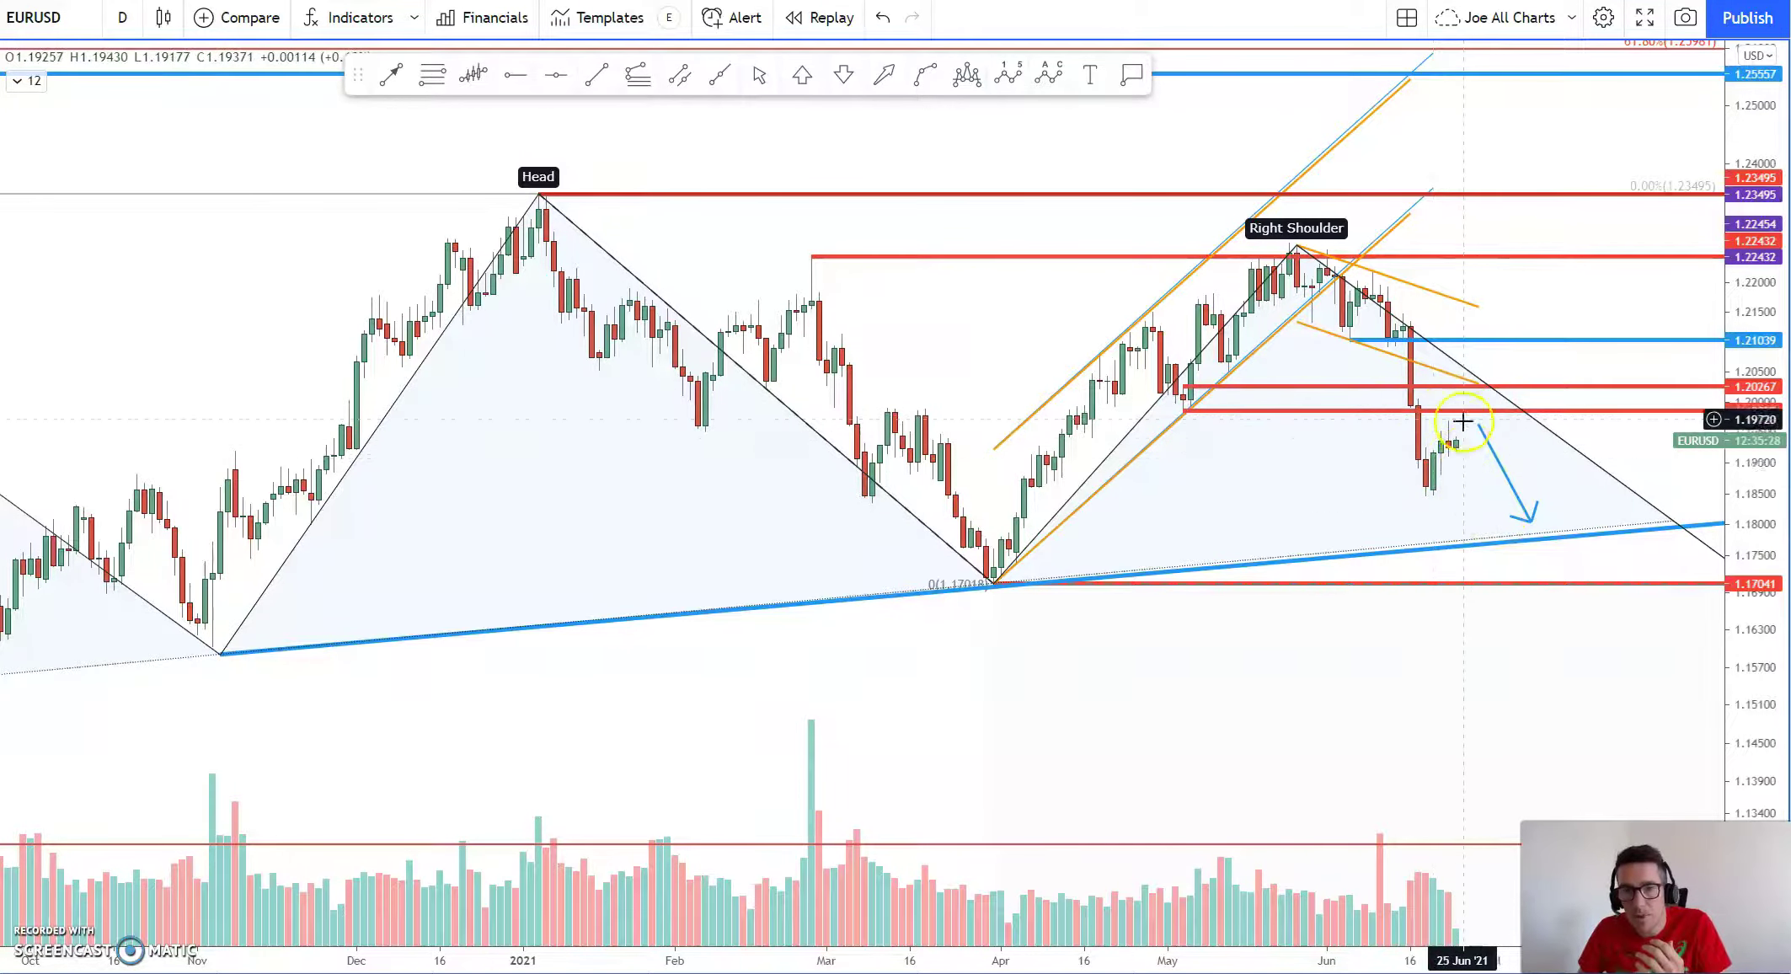
{"action": "left_click", "coordinate": [1448, 416]}
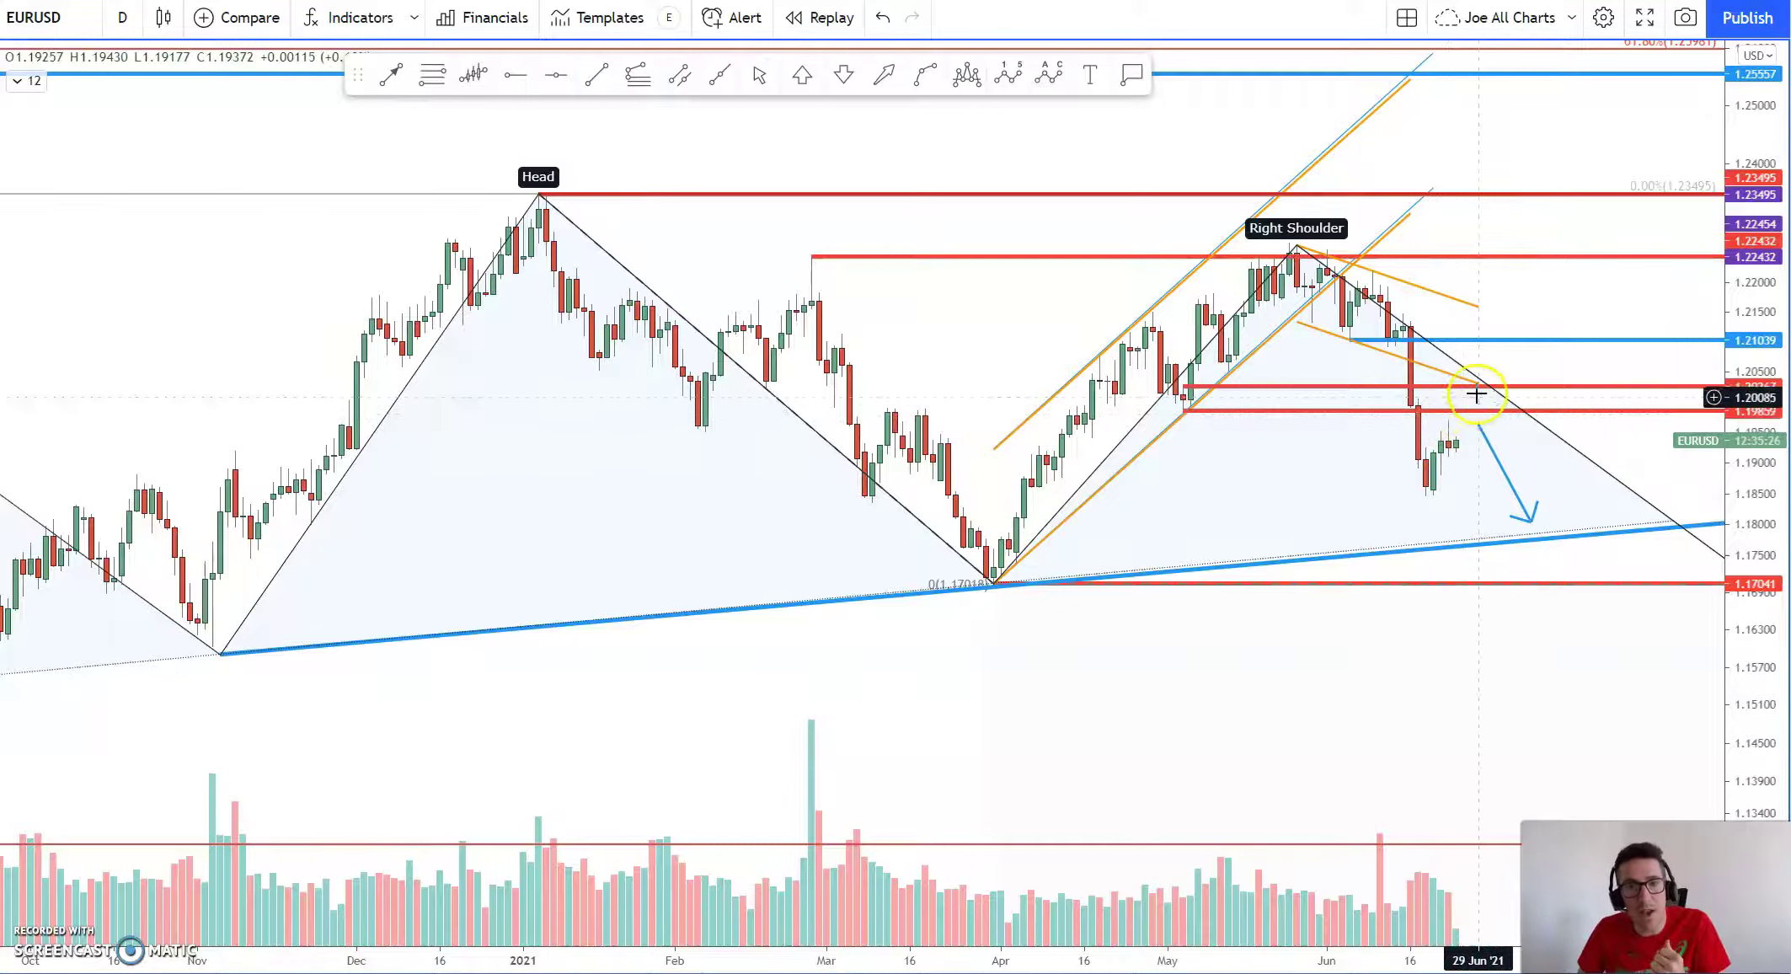
{"action": "left_click", "coordinate": [1478, 427]}
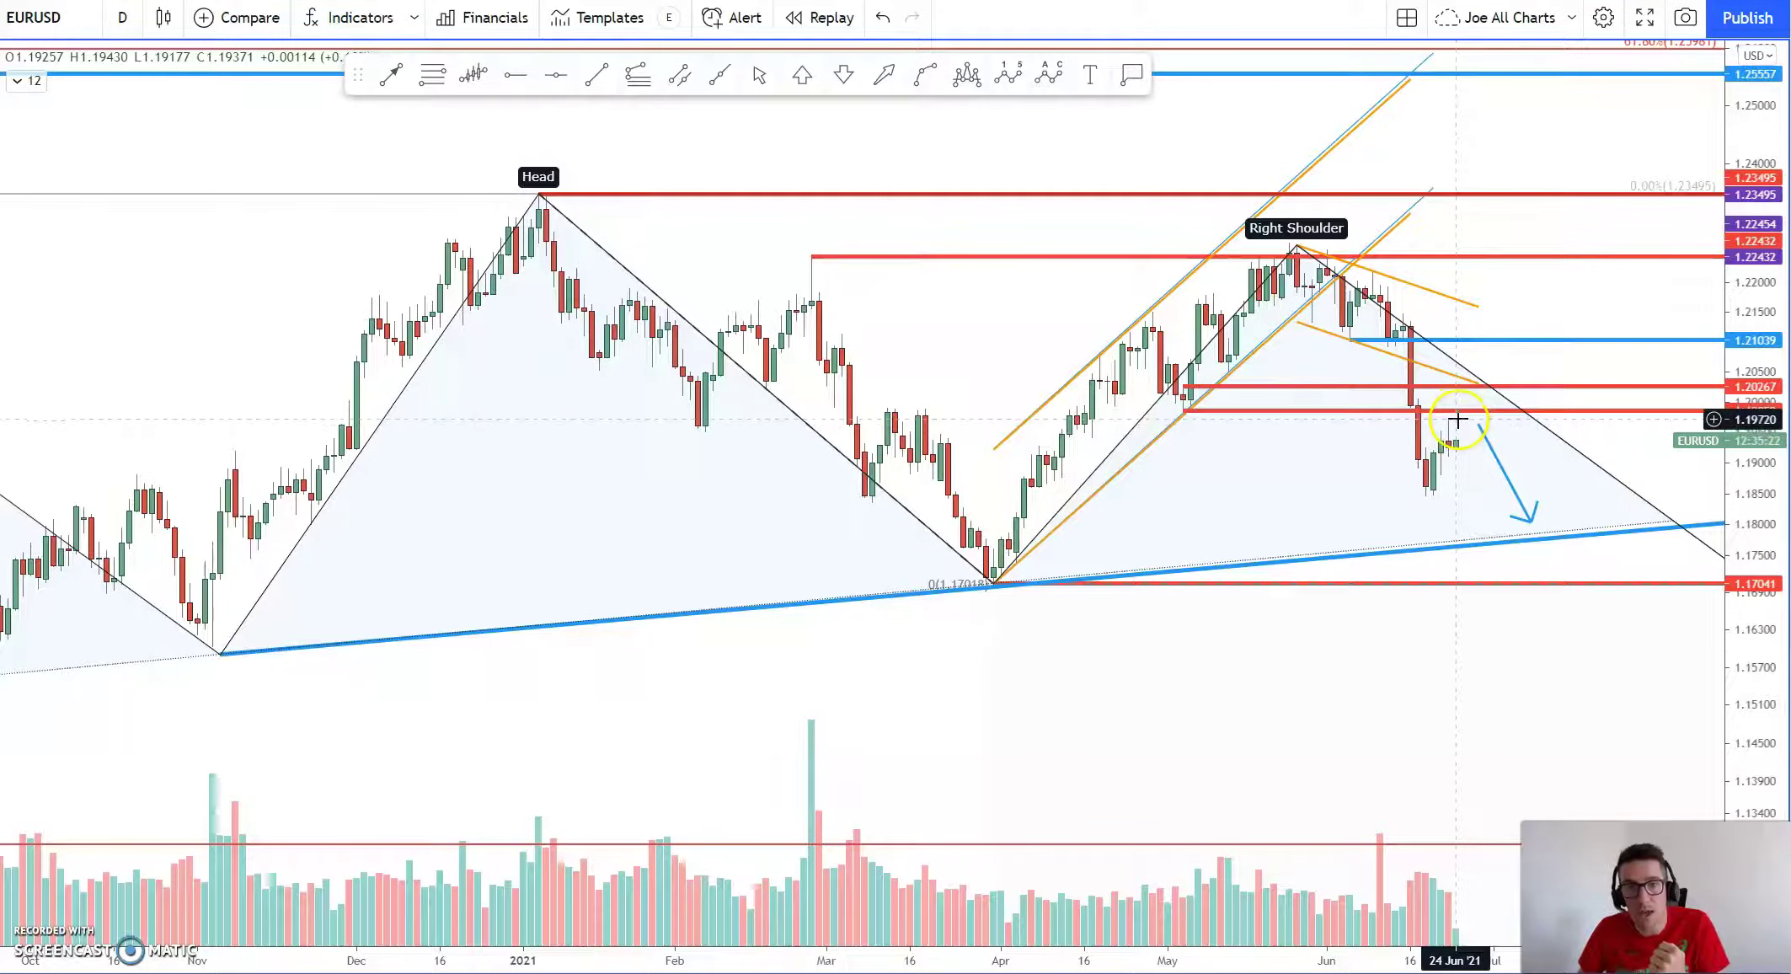
- Zoom out and pan left until the Left Shoulder, Head and Right Shoulder are all visible
{"action": "scroll", "coordinate": [1458, 419], "scroll_direction": "down", "scroll_amount": 2}
{"action": "scroll", "coordinate": [1499, 522], "scroll_direction": "down", "scroll_amount": 2}
{"action": "left_click_drag", "start_coordinate": [1538, 622], "coordinate": [1427, 683]}
{"action": "scroll", "coordinate": [1465, 707], "scroll_direction": "up", "scroll_amount": 2}
{"action": "left_click", "coordinate": [1085, 589]}
{"action": "left_click", "coordinate": [606, 503]}
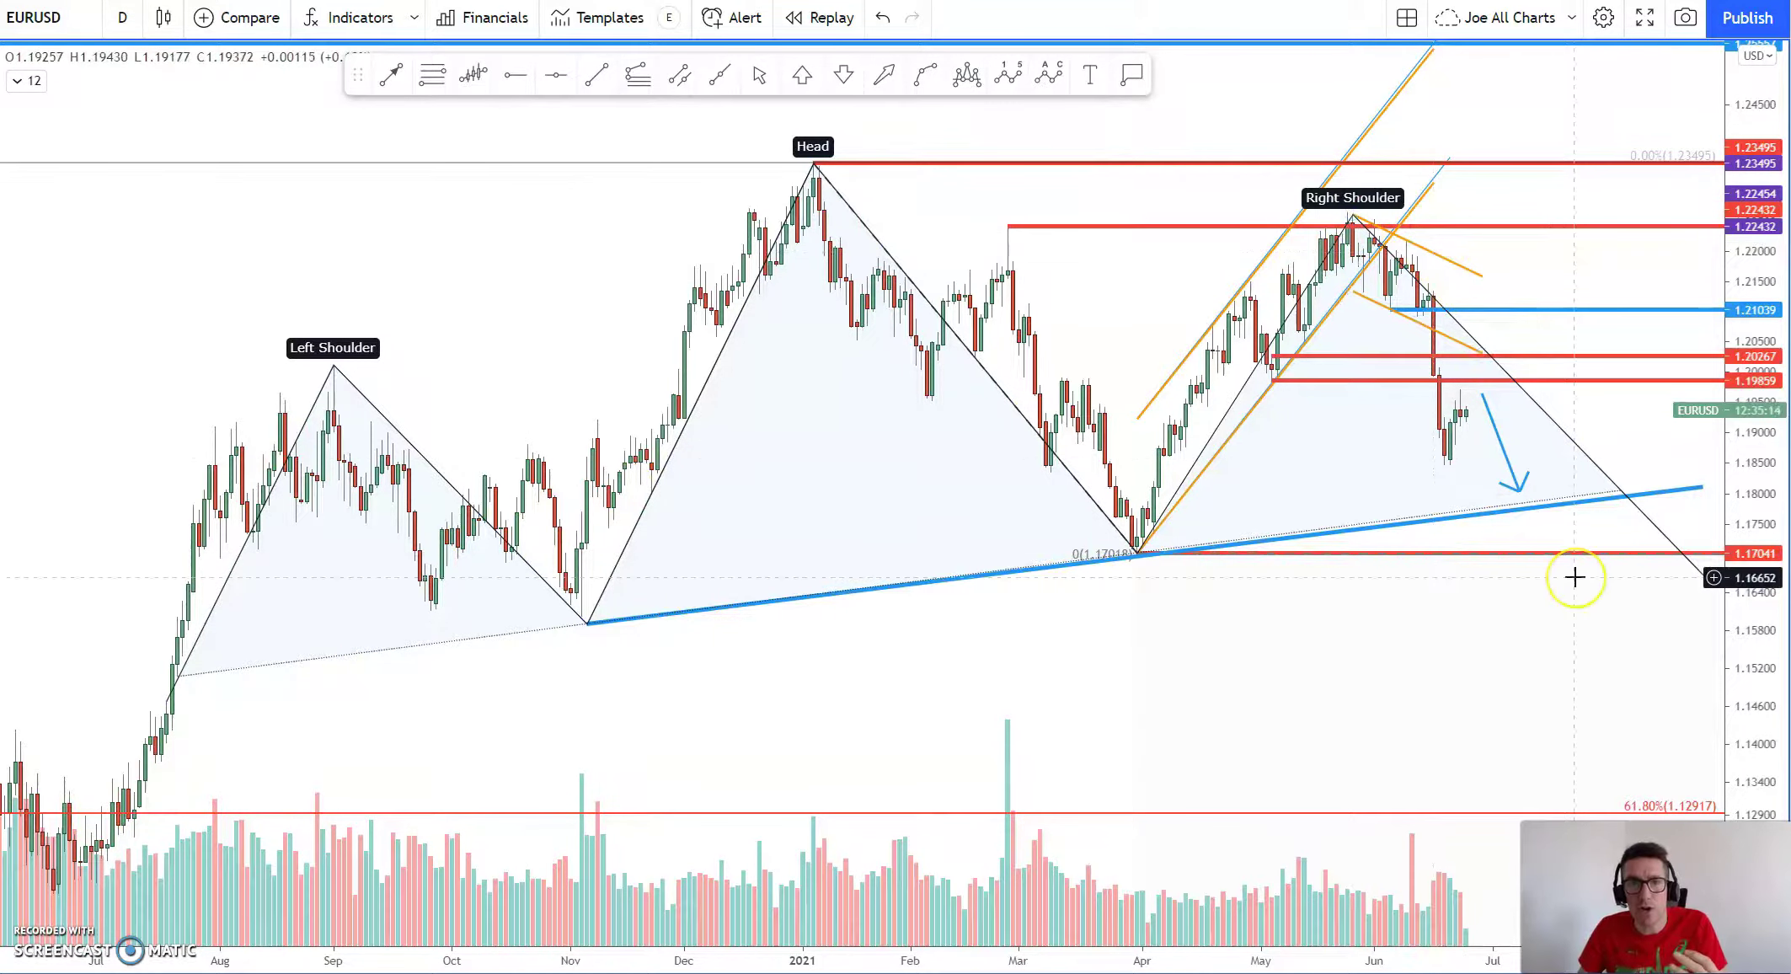
- Shift the EURUSD chart up and left to centre the head-and-shoulders pattern
{"action": "left_click_drag", "start_coordinate": [1409, 691], "coordinate": [1403, 691]}
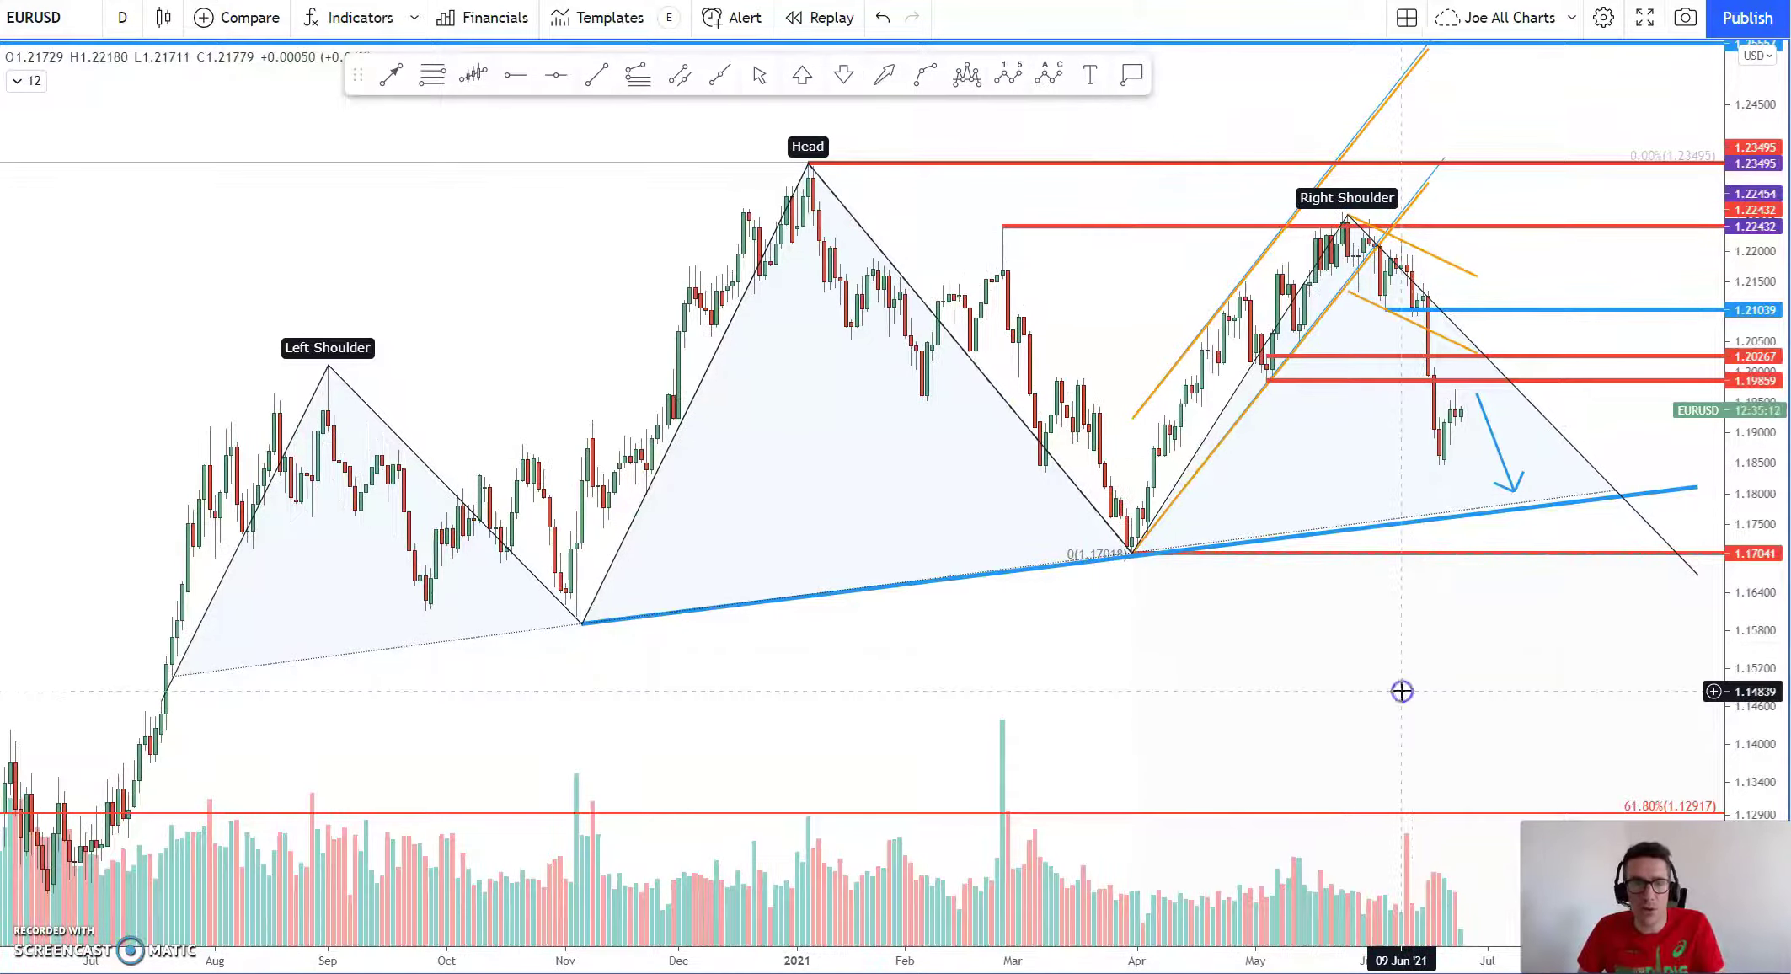
{"action": "left_click", "coordinate": [1352, 623]}
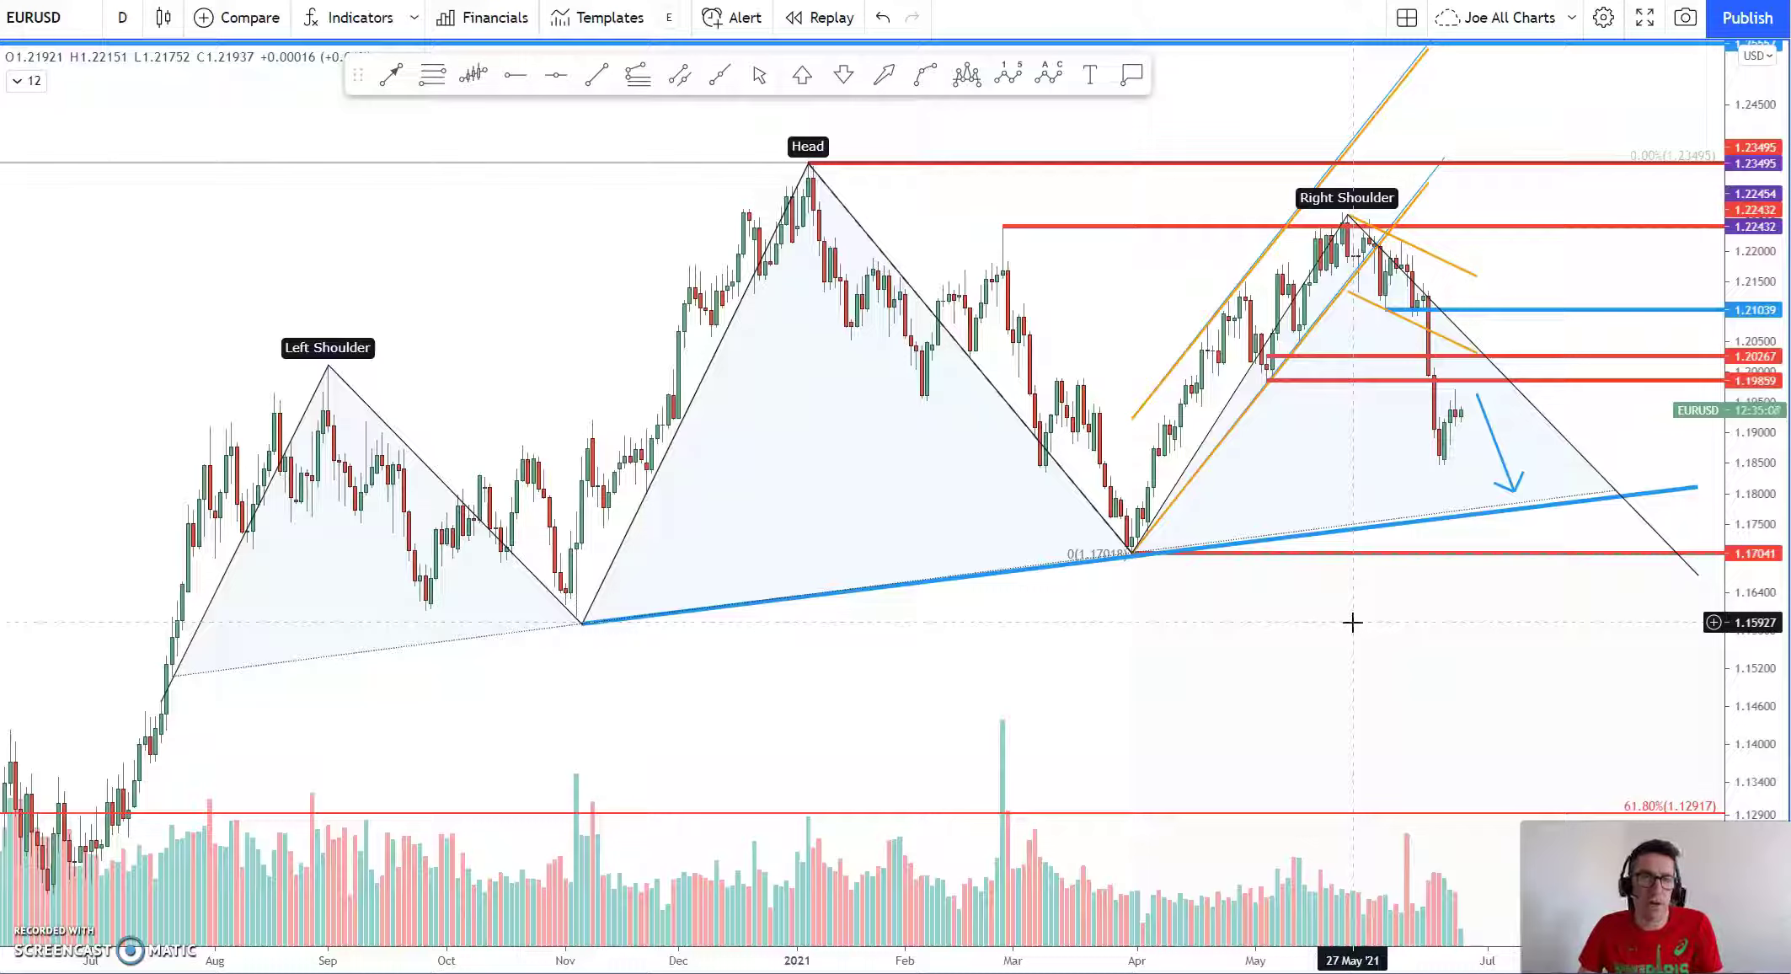
{"action": "left_click_drag", "start_coordinate": [1351, 623], "coordinate": [1332, 597]}
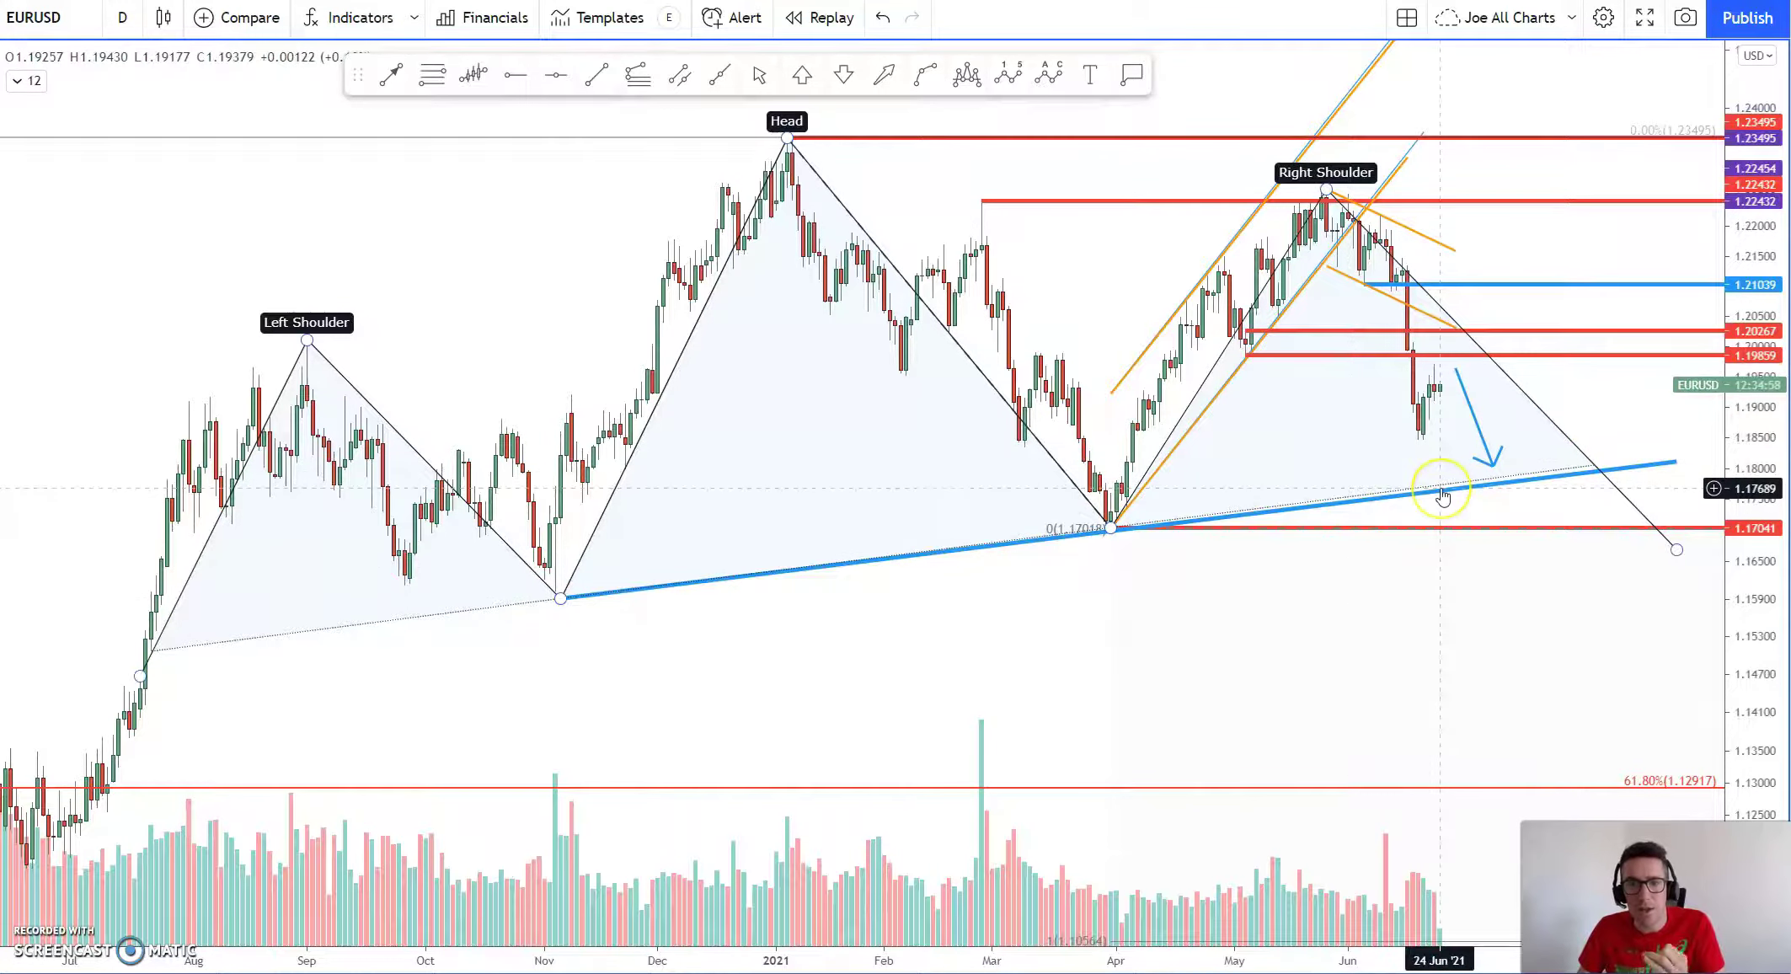
{"action": "left_click", "coordinate": [1483, 488]}
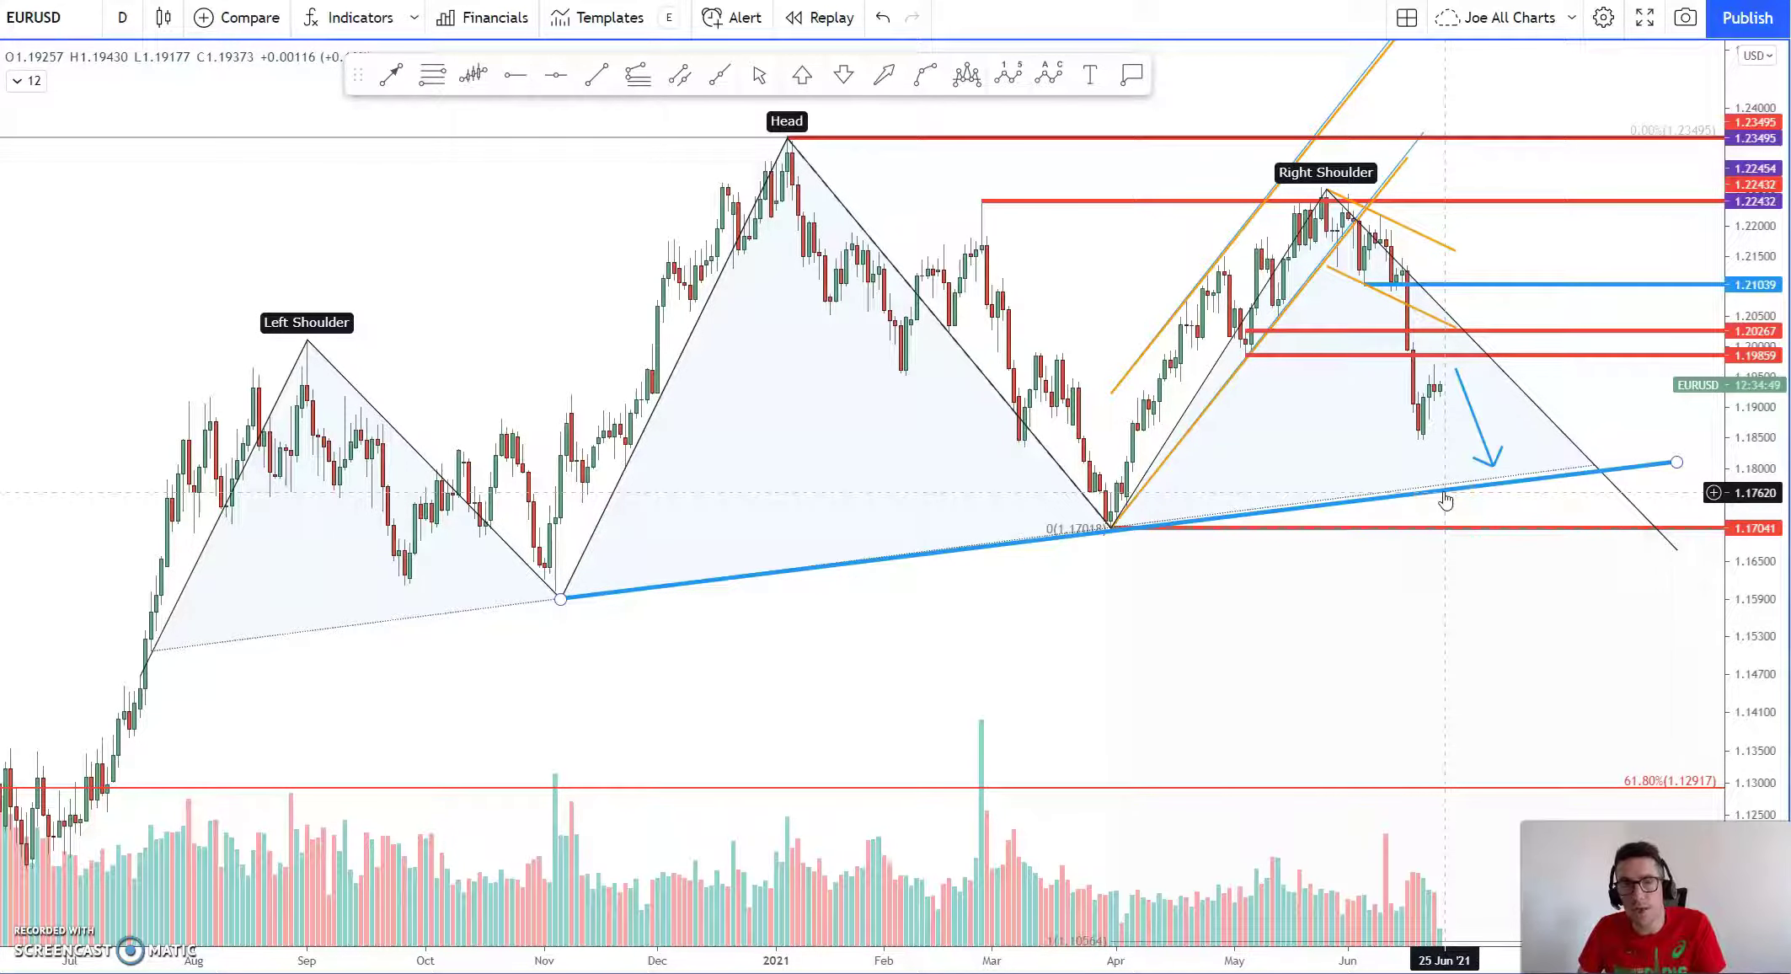
- Squeeze the price scale to reveal the 61.8% (1.12917) and 78.6% (1.10041) Fibonacci levels below the neckline
{"action": "scroll", "coordinate": [1423, 716], "scroll_direction": "down", "scroll_amount": 3}
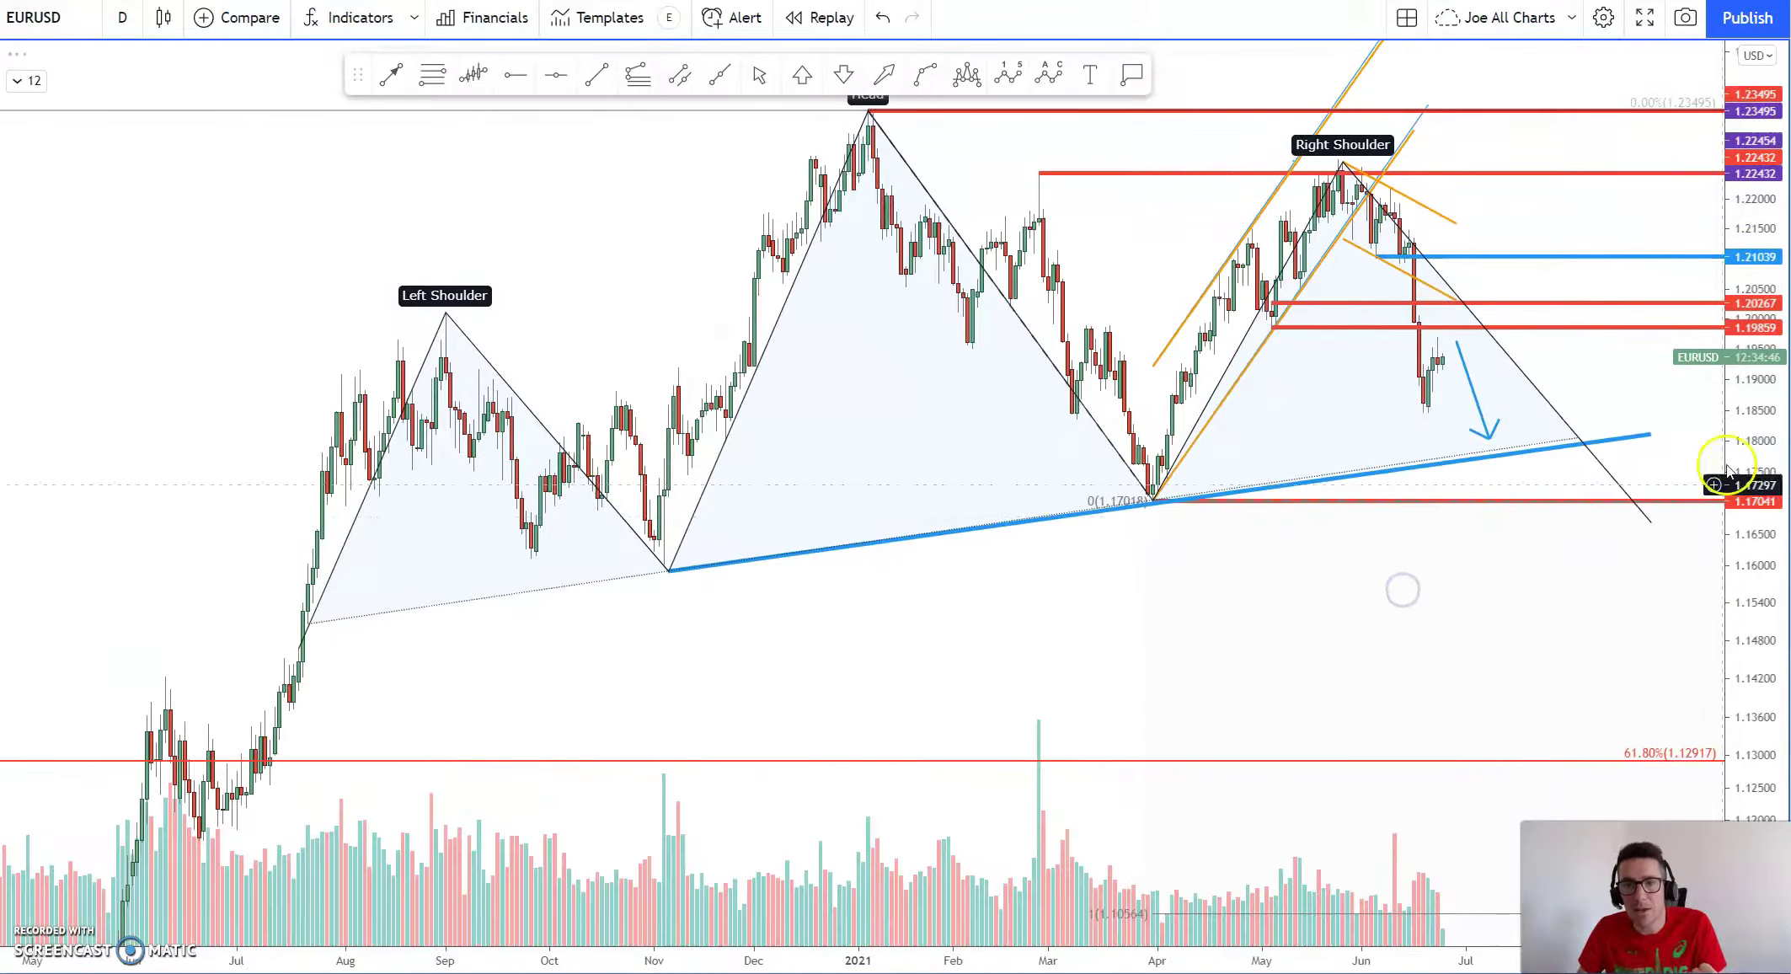
{"action": "left_click_drag", "start_coordinate": [1758, 503], "coordinate": [1746, 562]}
{"action": "left_click_drag", "start_coordinate": [1174, 594], "coordinate": [1150, 554]}
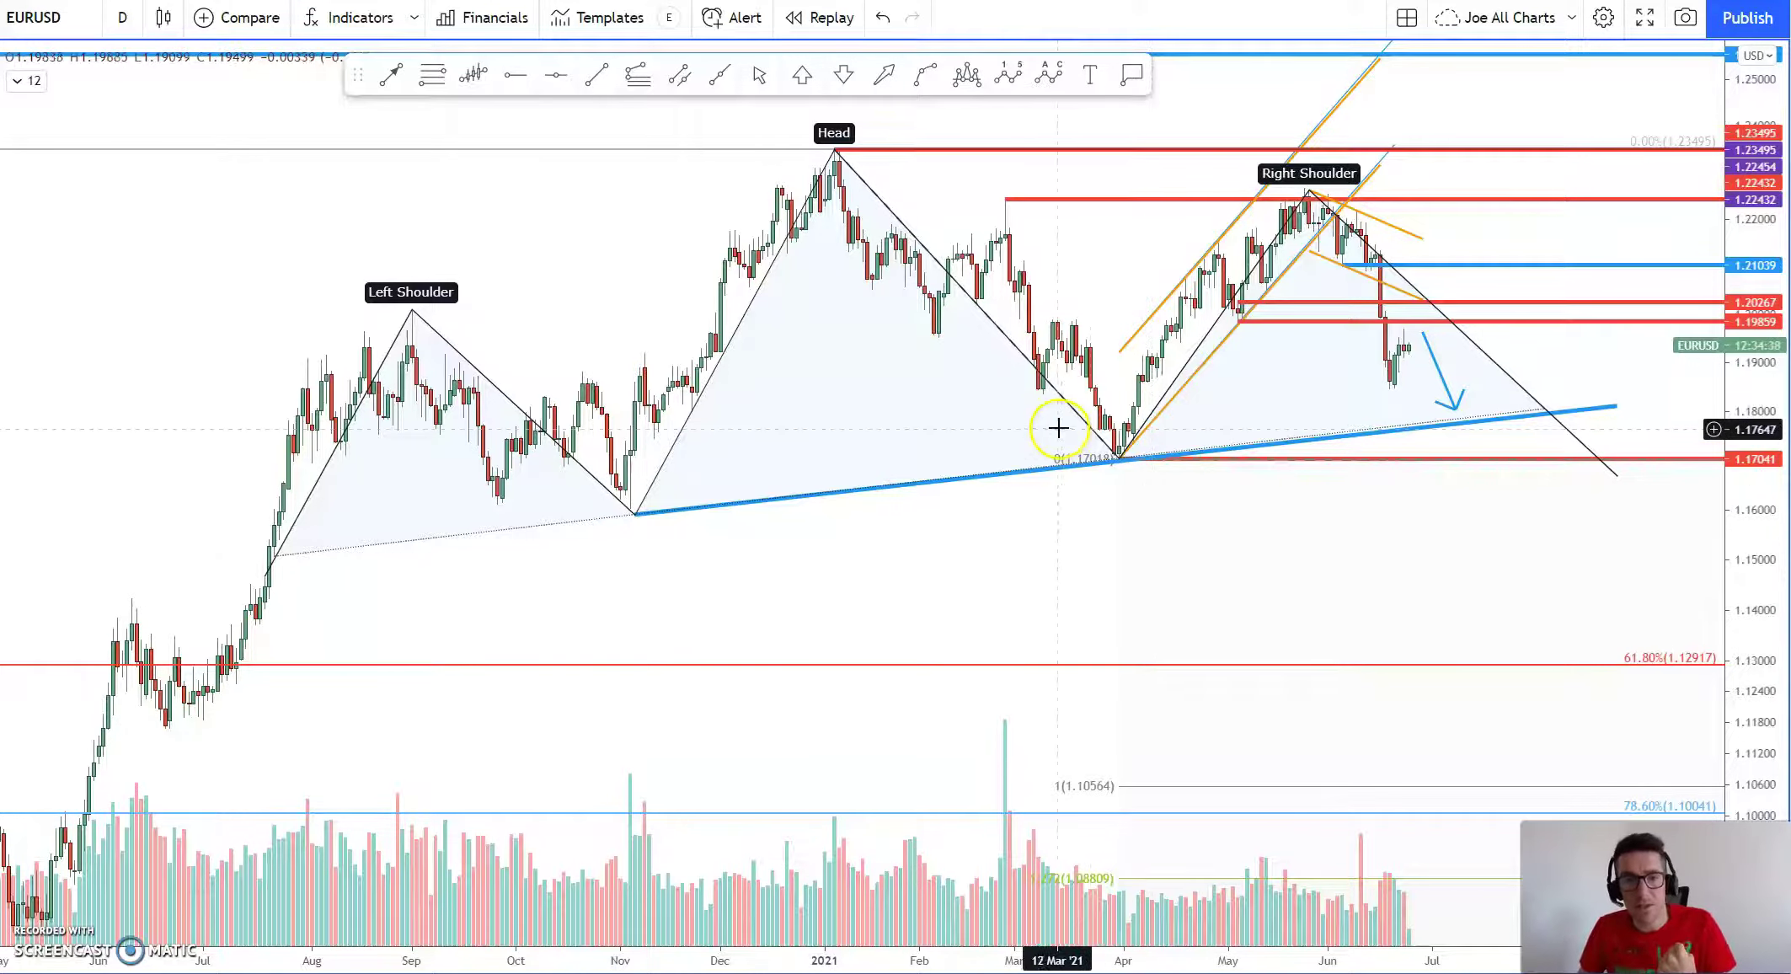
{"action": "left_click", "coordinate": [1117, 463]}
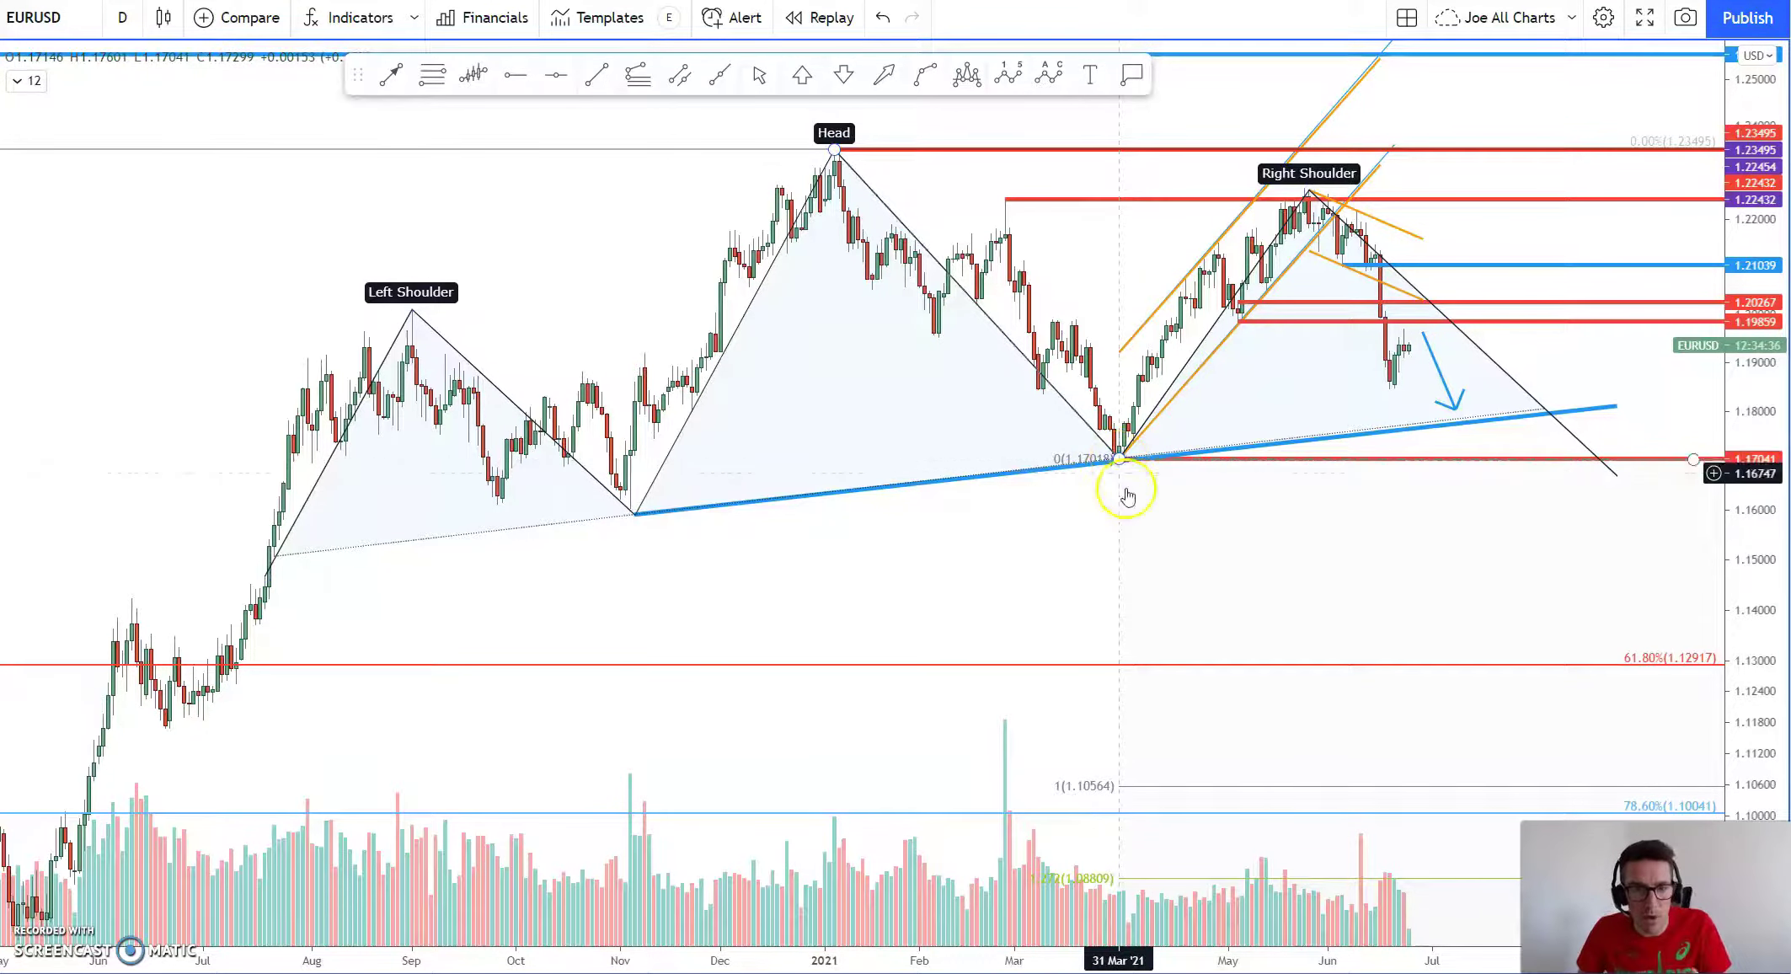
{"action": "left_click", "coordinate": [1123, 670]}
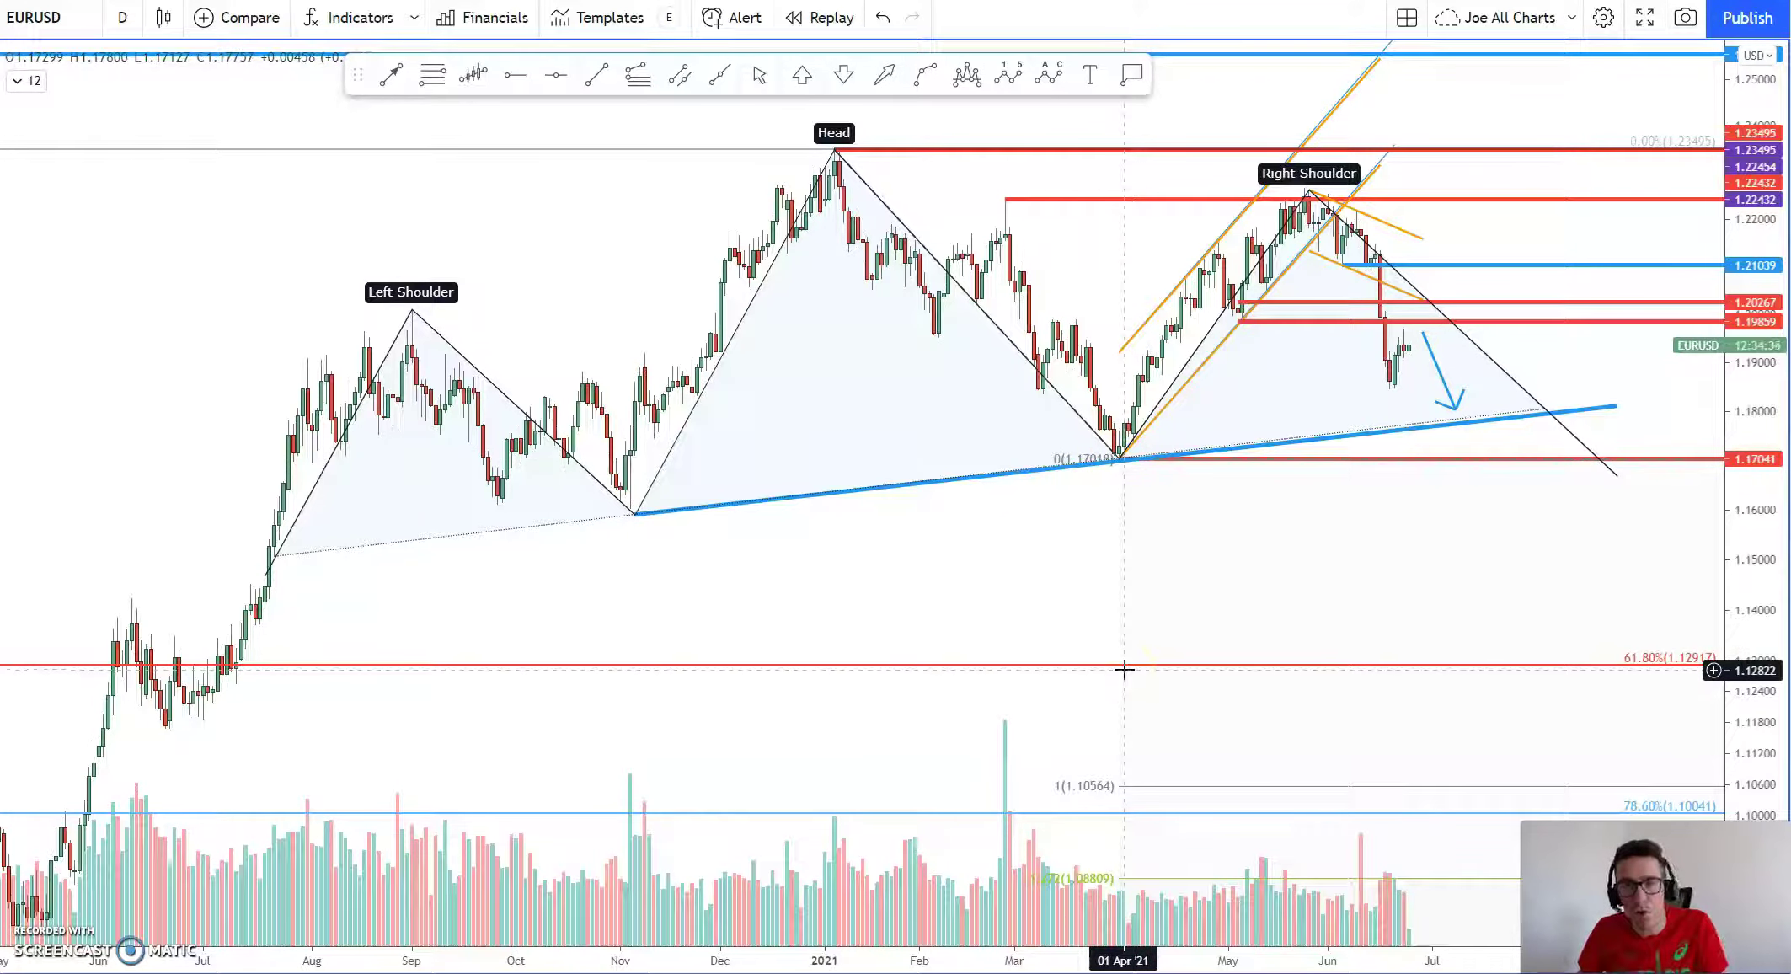